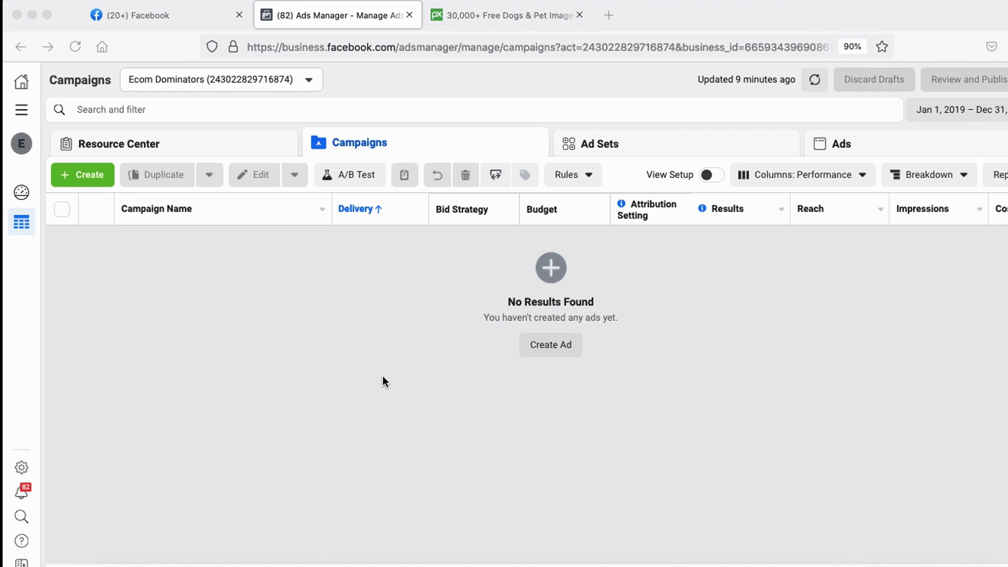
# - Create a new Engagement campaign with the Page likes engagement type
pyautogui.click(794, 538)
pyautogui.moveTo(91, 144)
pyautogui.mouseDown()
pyautogui.moveTo(29, 209)
pyautogui.moveTo(33, 225)
pyautogui.moveTo(21, 126)
pyautogui.mouseUp()
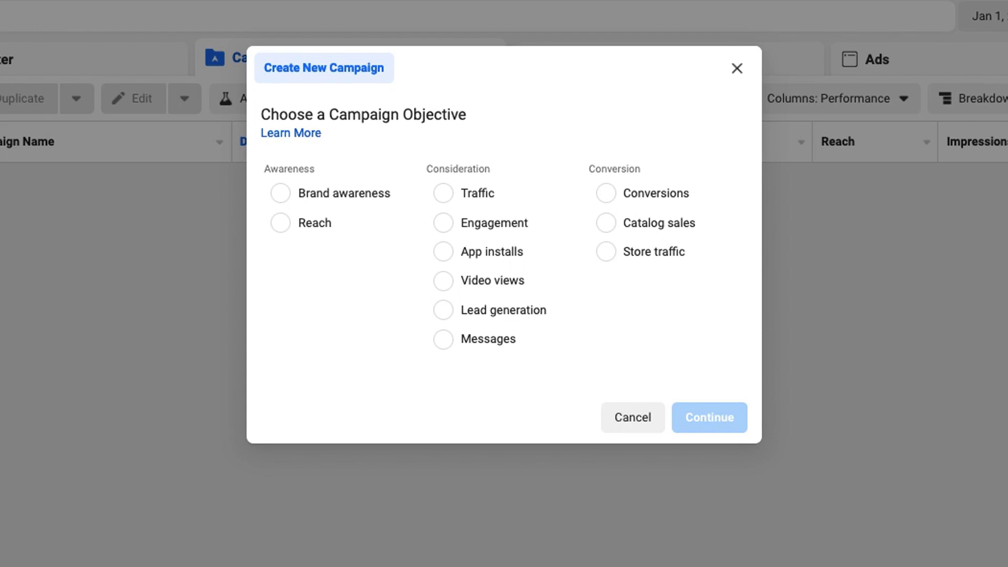
pyautogui.moveTo(416, 180)
pyautogui.mouseDown()
pyautogui.moveTo(491, 185)
pyautogui.moveTo(503, 239)
pyautogui.mouseUp()
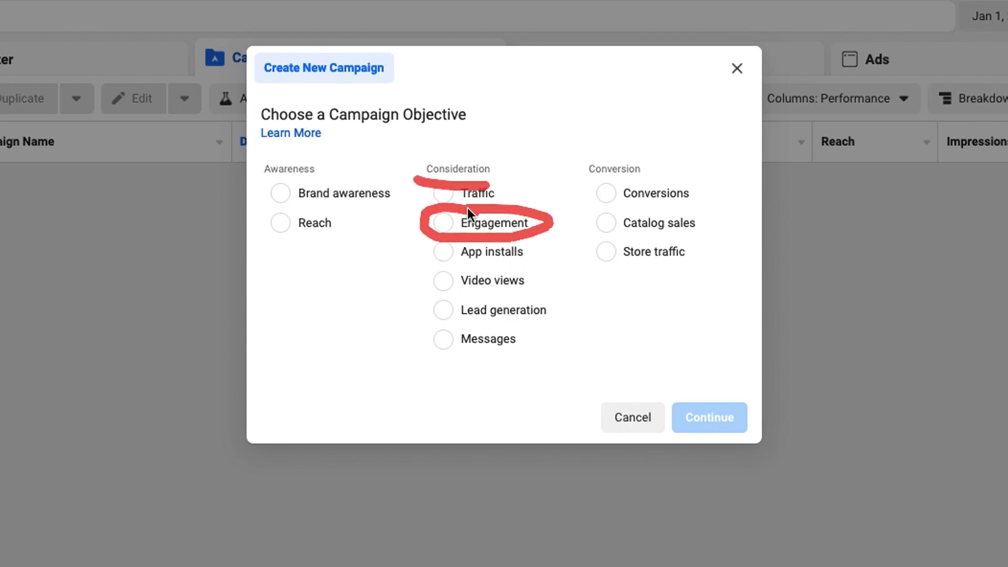
pyautogui.click(459, 223)
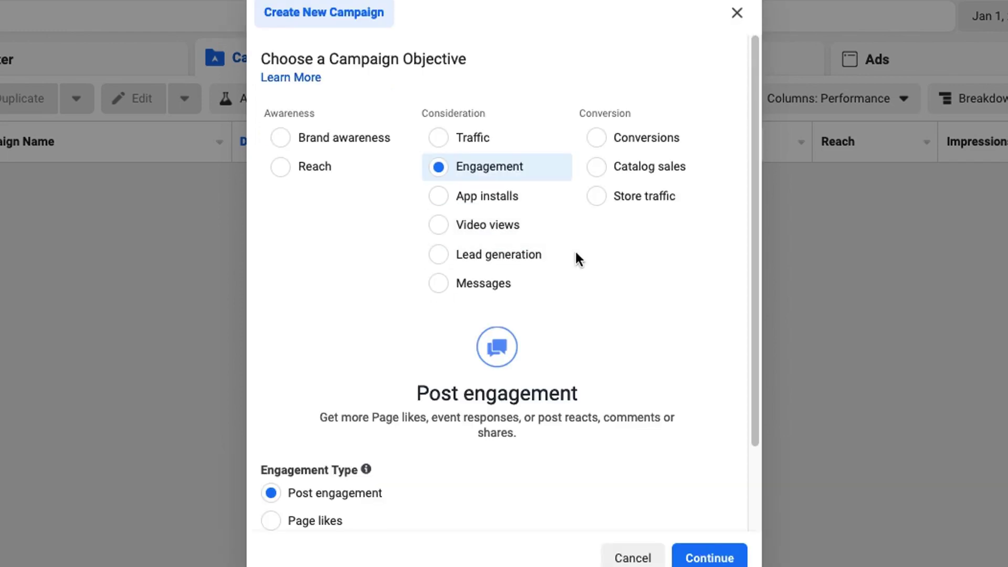
pyautogui.scroll(-3, 576, 254)
pyautogui.moveTo(301, 329)
pyautogui.mouseDown()
pyautogui.moveTo(254, 338)
pyautogui.moveTo(320, 499)
pyautogui.moveTo(402, 365)
pyautogui.moveTo(318, 341)
pyautogui.mouseUp()
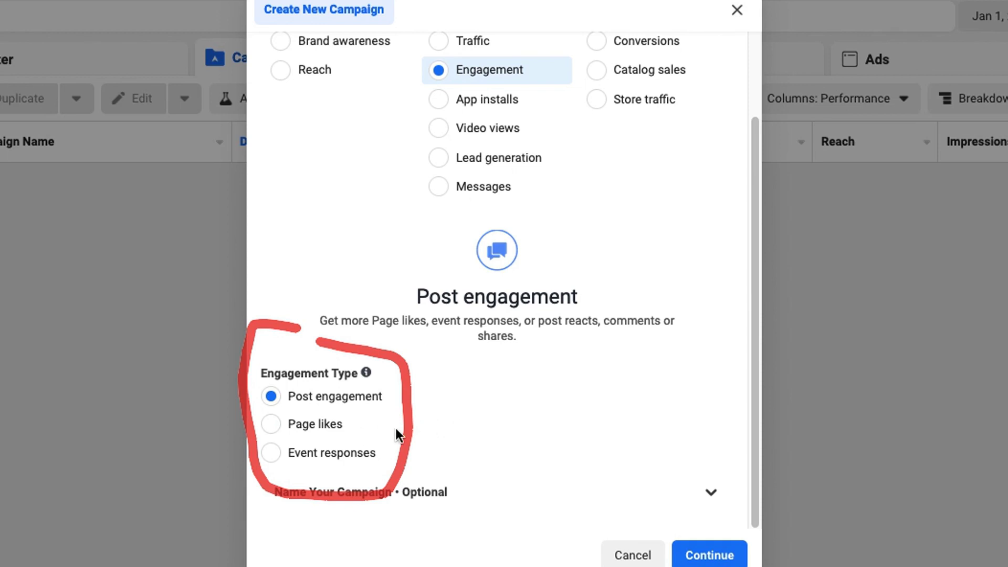
pyautogui.click(332, 426)
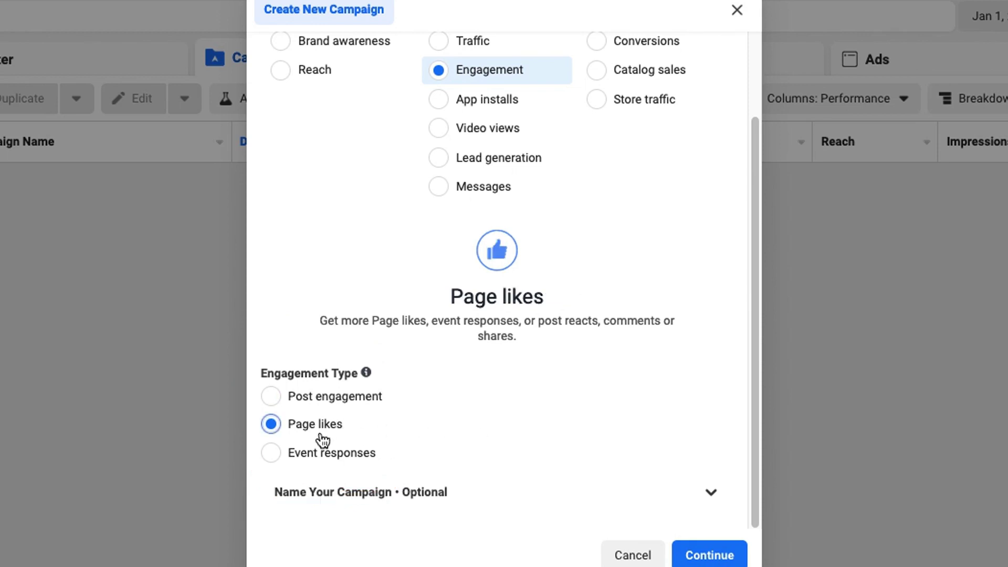
pyautogui.click(709, 555)
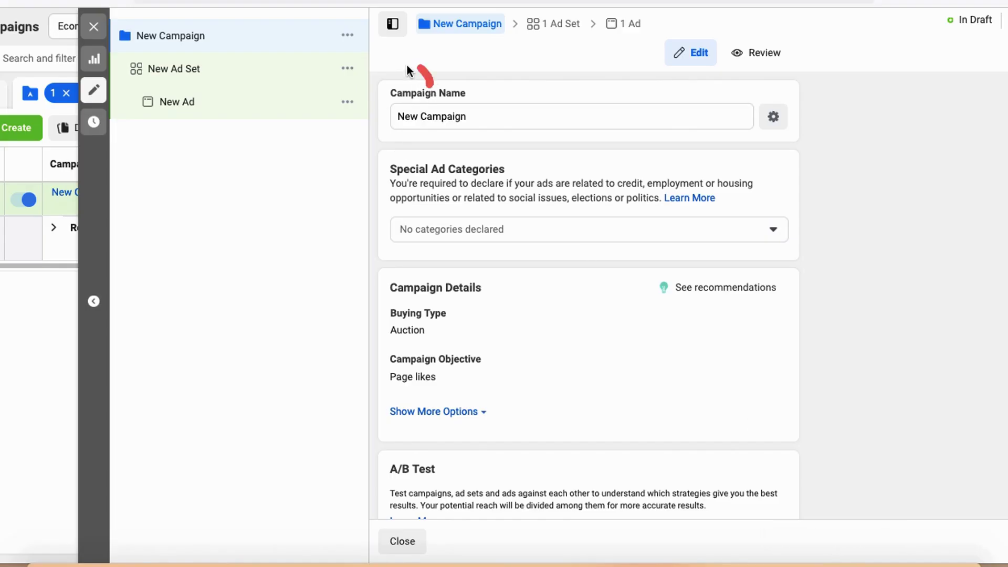
# - Rename the campaign to 'page like ad - dogs'
pyautogui.tripleClick(440, 116)
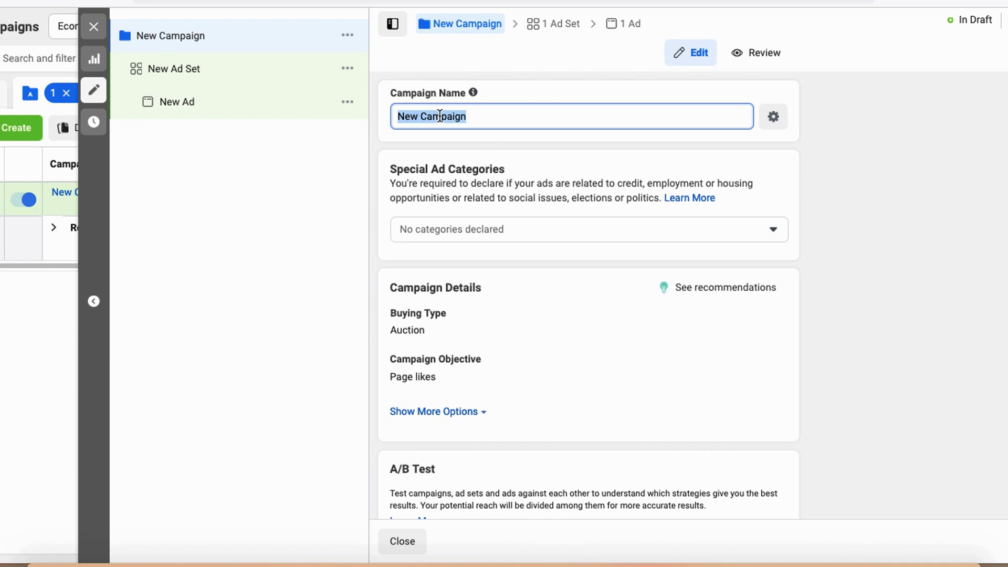
pyautogui.write('page like ad - dogs')
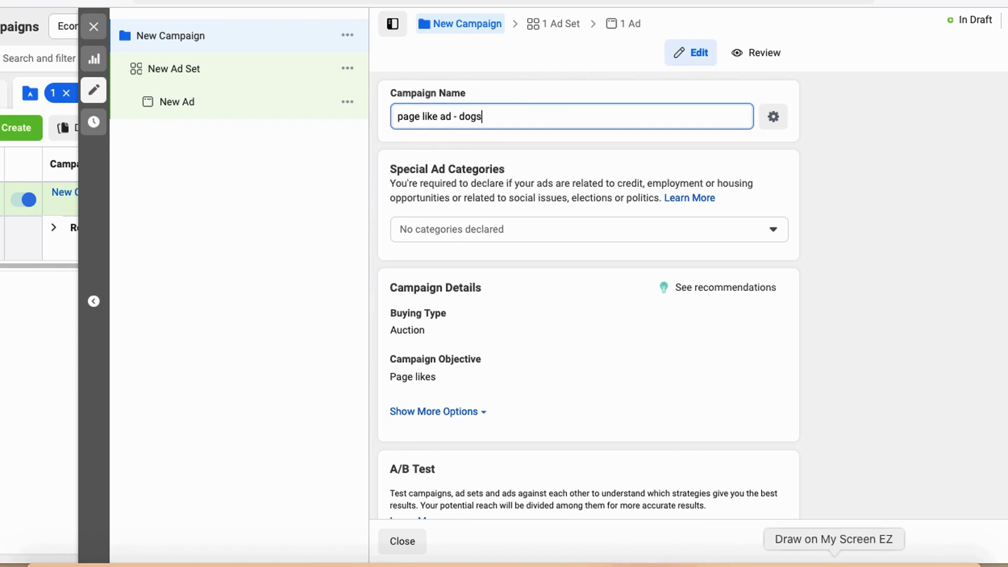
pyautogui.click(834, 561)
# - Leave Special Ad Categories empty and go to the New Ad Set
pyautogui.moveTo(396, 144)
pyautogui.mouseDown()
pyautogui.moveTo(420, 221)
pyautogui.moveTo(414, 137)
pyautogui.mouseUp()
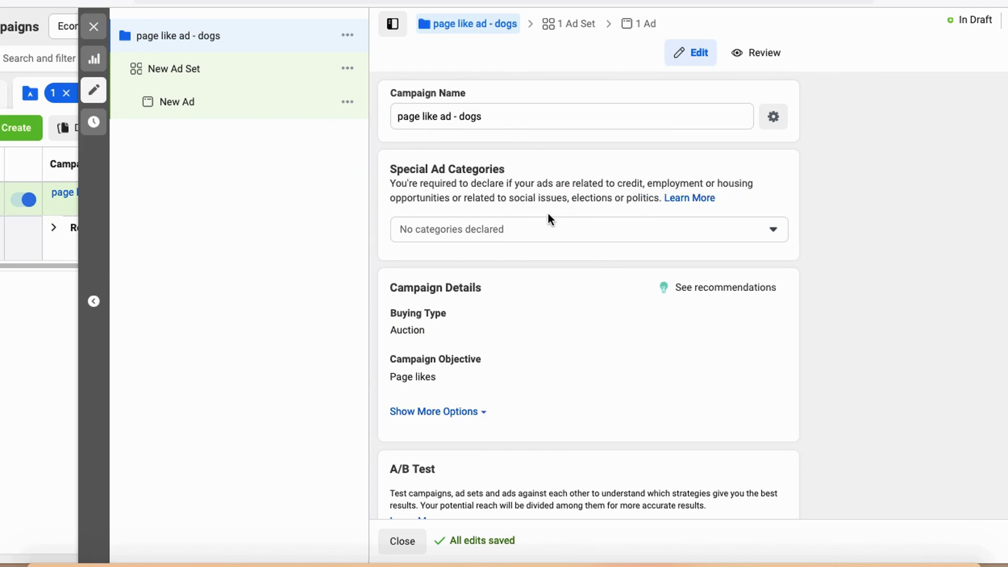
pyautogui.click(501, 232)
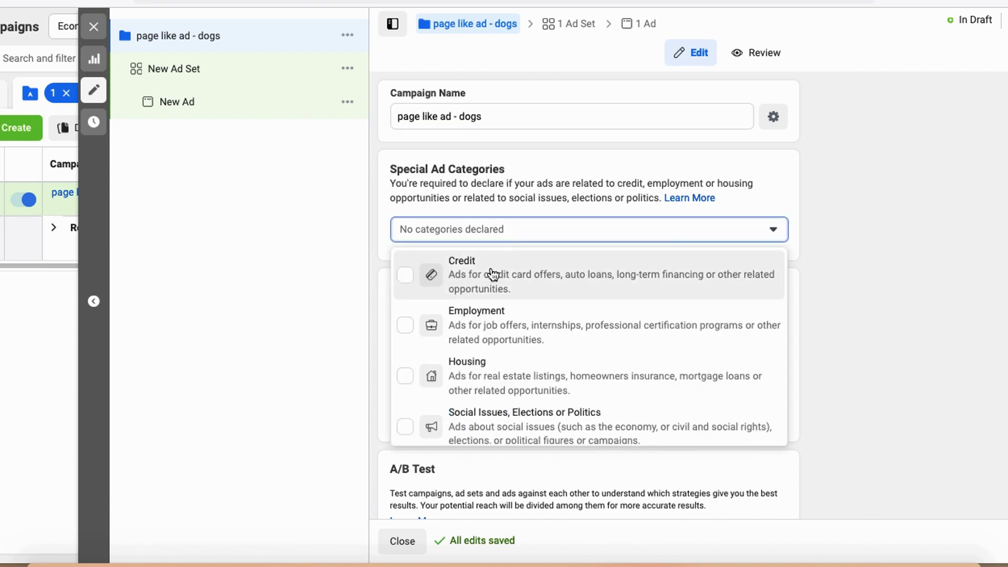
pyautogui.click(746, 231)
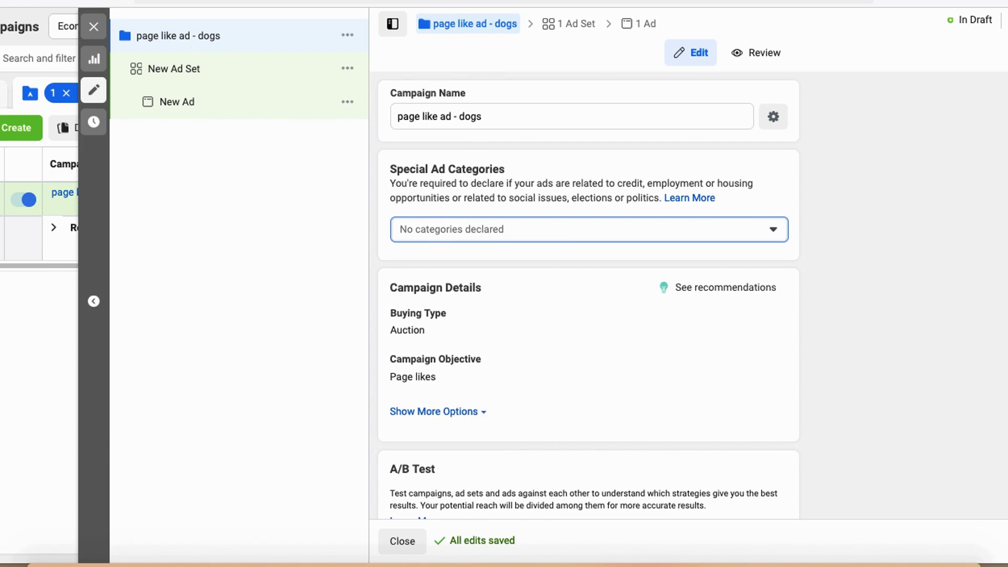
pyautogui.click(174, 69)
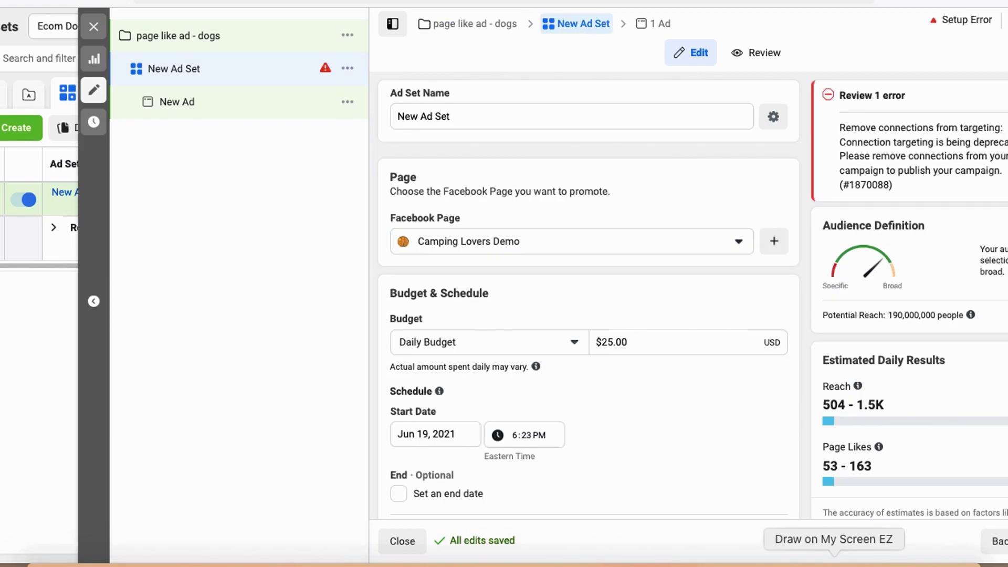
# - Set the ad set's Facebook Page to Dog Lovers Apparel Club
pyautogui.moveTo(432, 155)
pyautogui.mouseDown()
pyautogui.moveTo(391, 149)
pyautogui.moveTo(459, 185)
pyautogui.mouseUp()
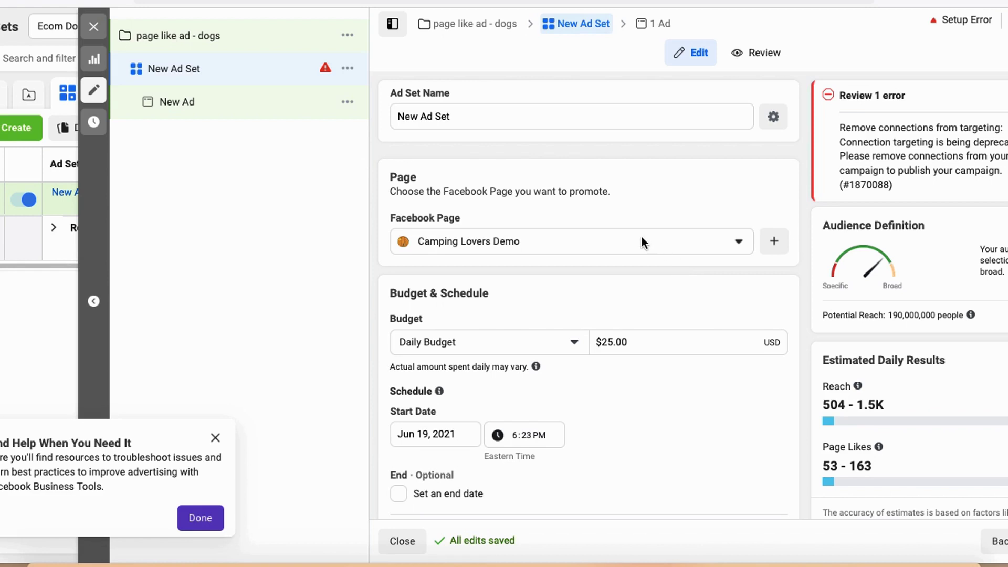
pyautogui.click(595, 242)
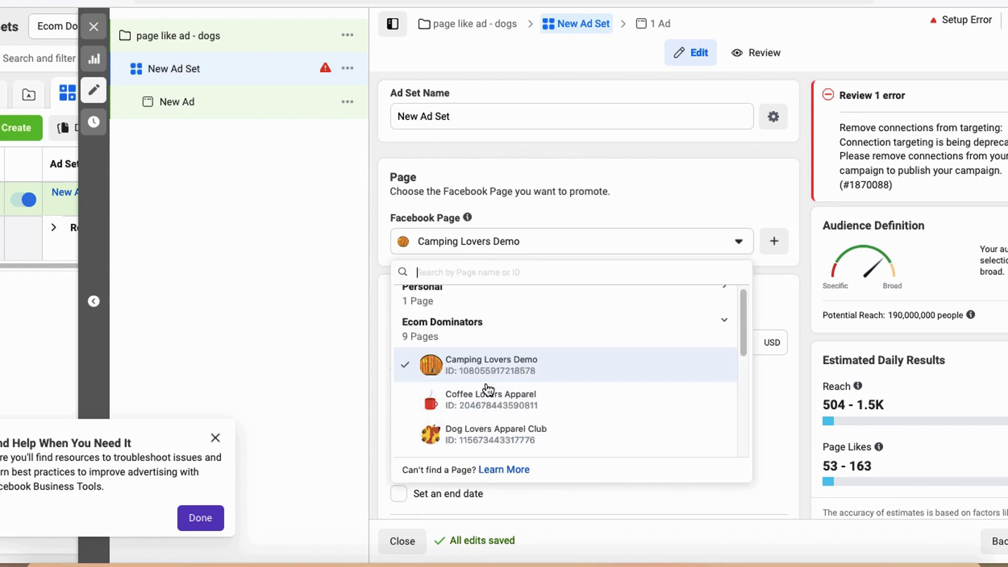
pyautogui.click(475, 436)
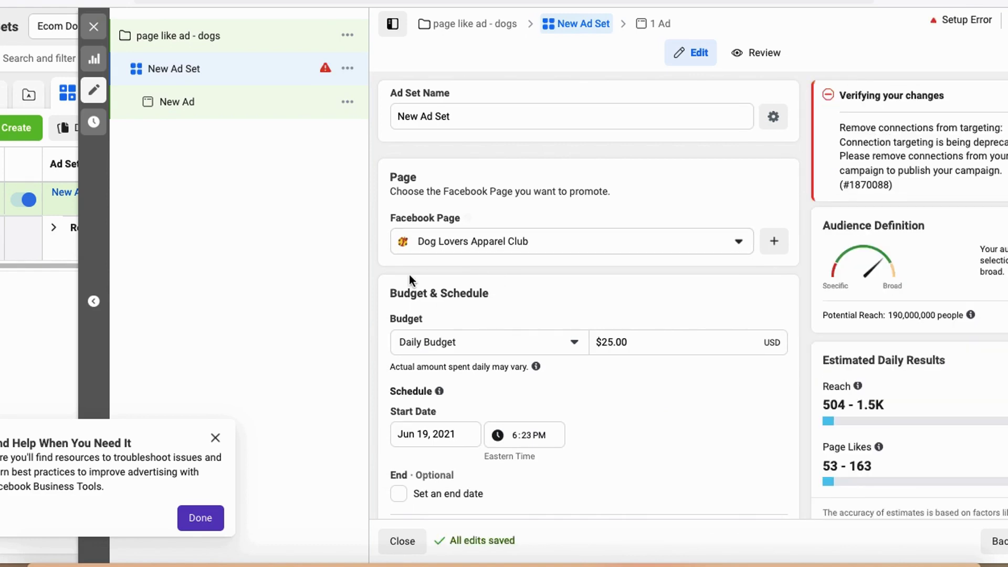
# - Change the ad set's daily budget from $25.00 to $1.00
pyautogui.scroll(-3, 409, 275)
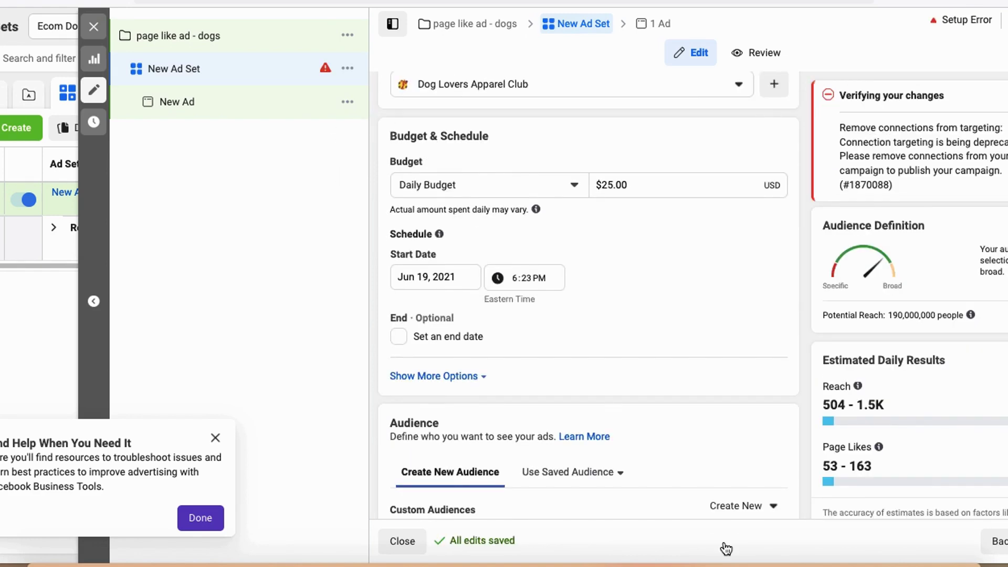
pyautogui.moveTo(383, 156); pyautogui.dragTo(525, 156)
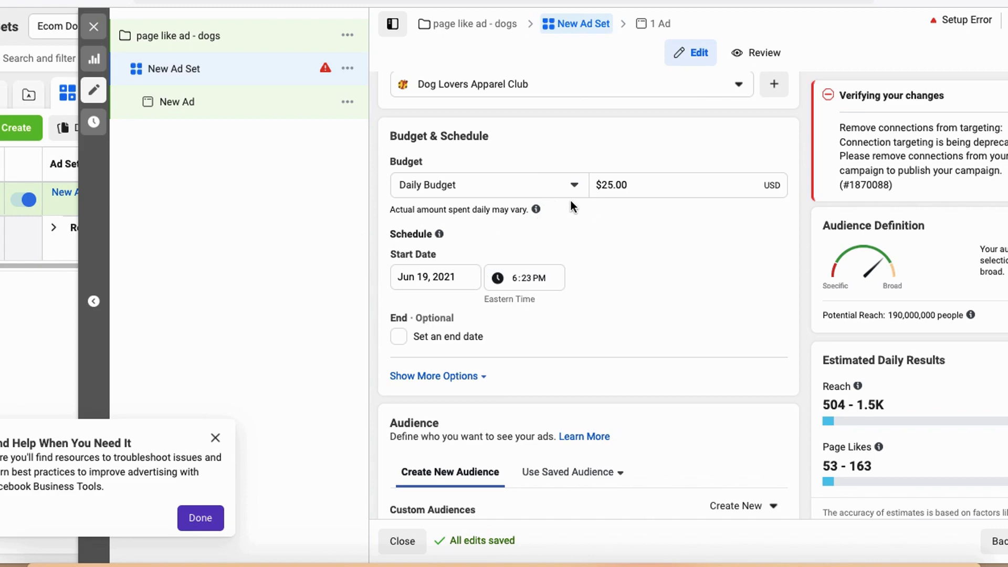
pyautogui.moveTo(651, 185); pyautogui.dragTo(551, 183)
pyautogui.write('1')
pyautogui.click(584, 141)
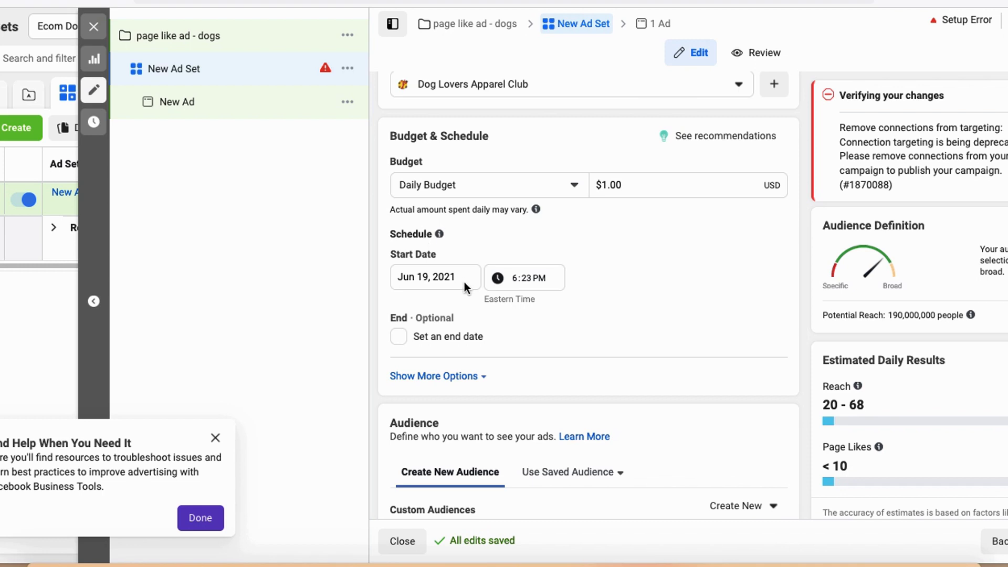
pyautogui.scroll(-4, 497, 298)
# - Scroll through the Audience section, reviewing custom audiences and the United States location
pyautogui.scroll(-3, 498, 298)
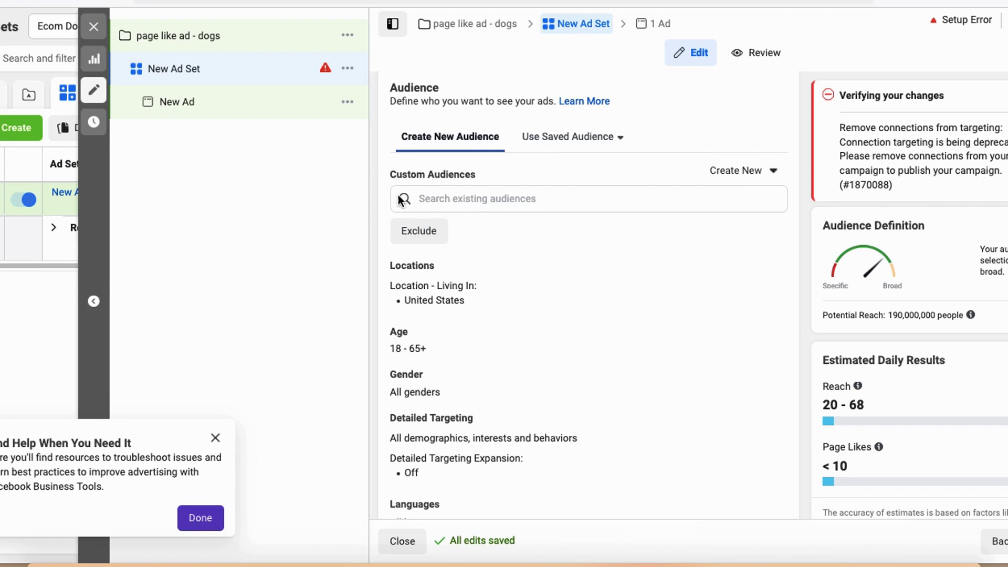
pyautogui.moveTo(483, 211)
pyautogui.mouseDown()
pyautogui.moveTo(389, 217)
pyautogui.moveTo(420, 217)
pyautogui.mouseUp()
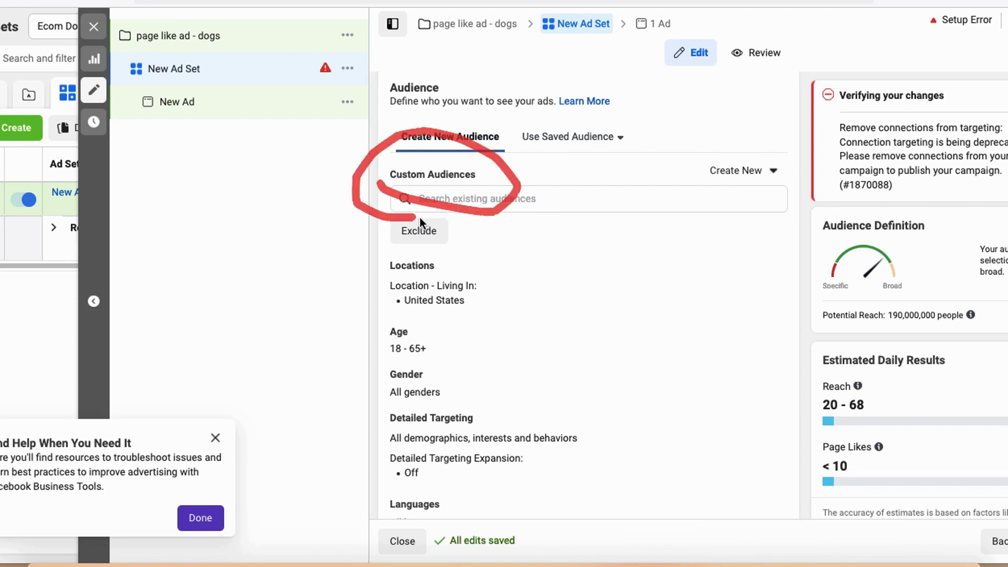
pyautogui.scroll(-1, 524, 267)
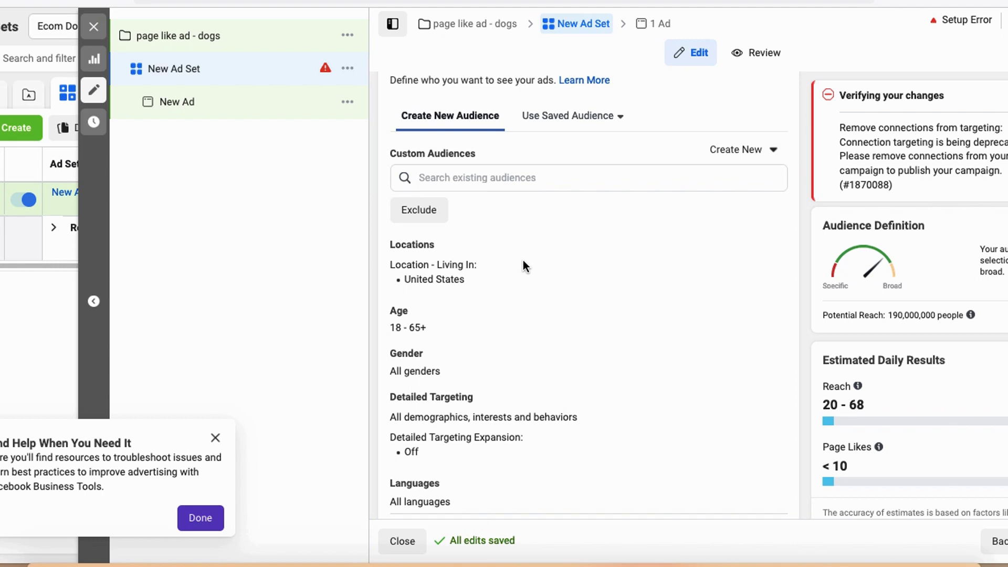
pyautogui.scroll(-1, 526, 258)
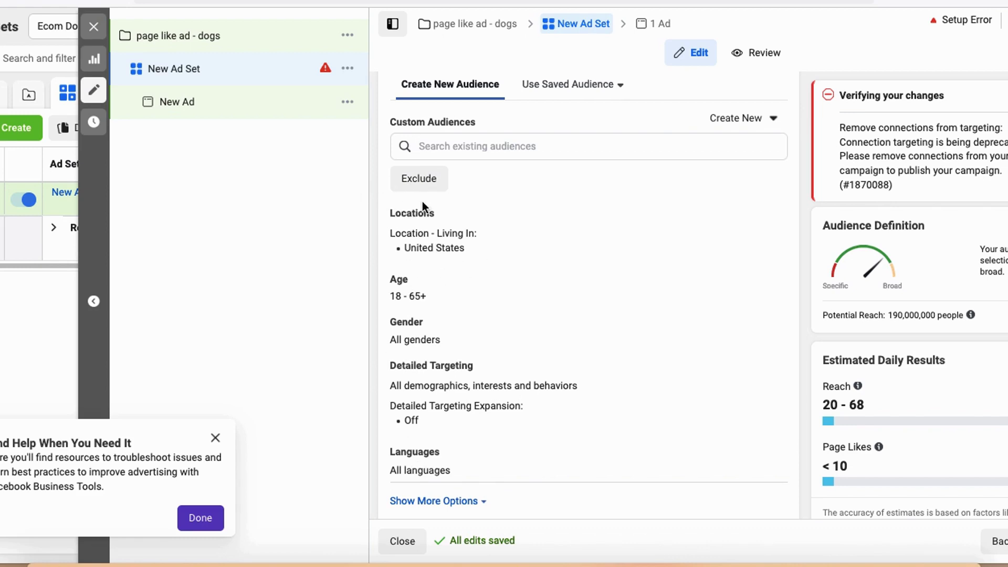
pyautogui.moveTo(411, 197)
pyautogui.mouseDown()
pyautogui.moveTo(398, 266)
pyautogui.moveTo(477, 209)
pyautogui.moveTo(395, 204)
pyautogui.mouseUp()
pyautogui.scroll(-2, 497, 265)
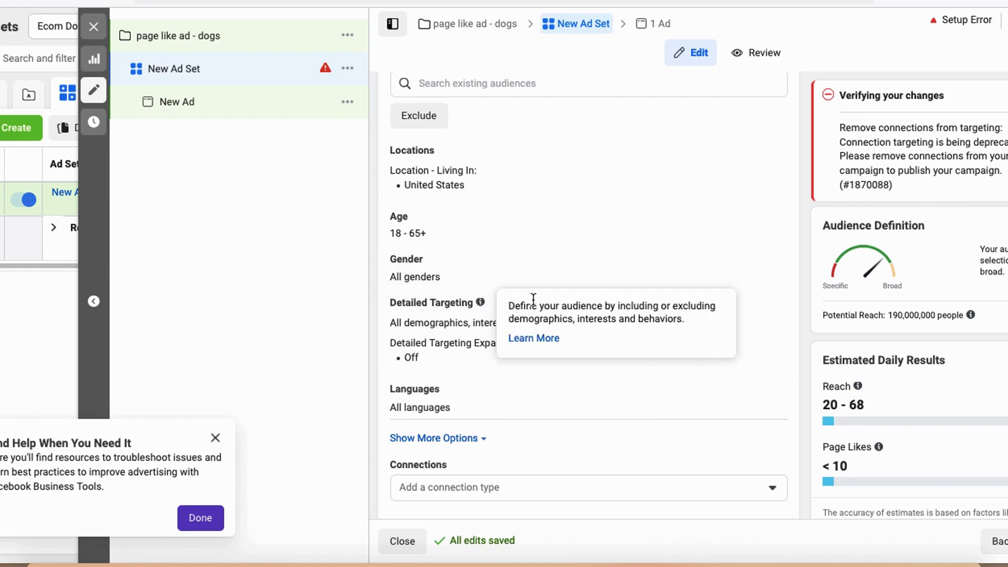
# - Add the Dogs interest to the ad set's detailed targeting
pyautogui.click(767, 312)
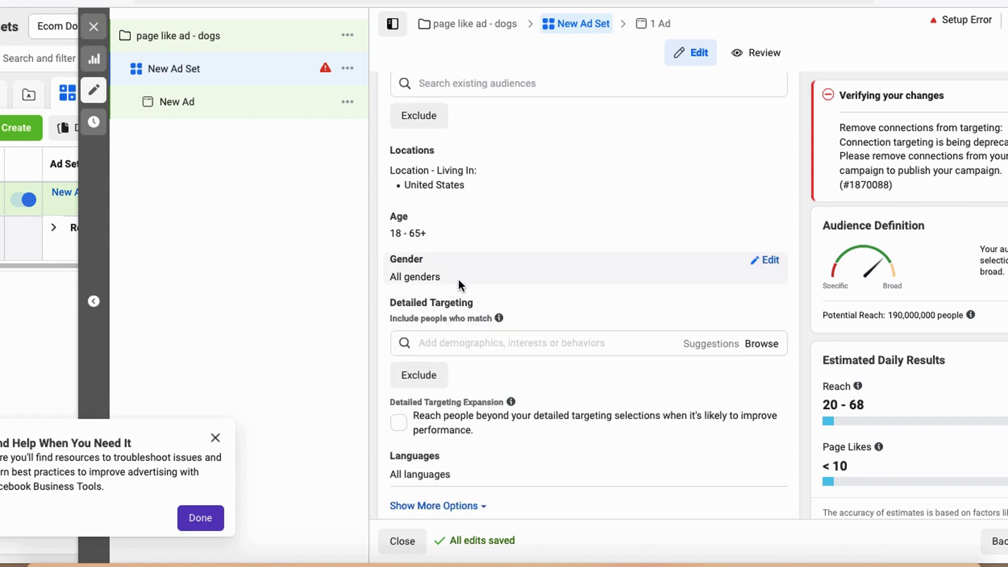
pyautogui.write('dogs')
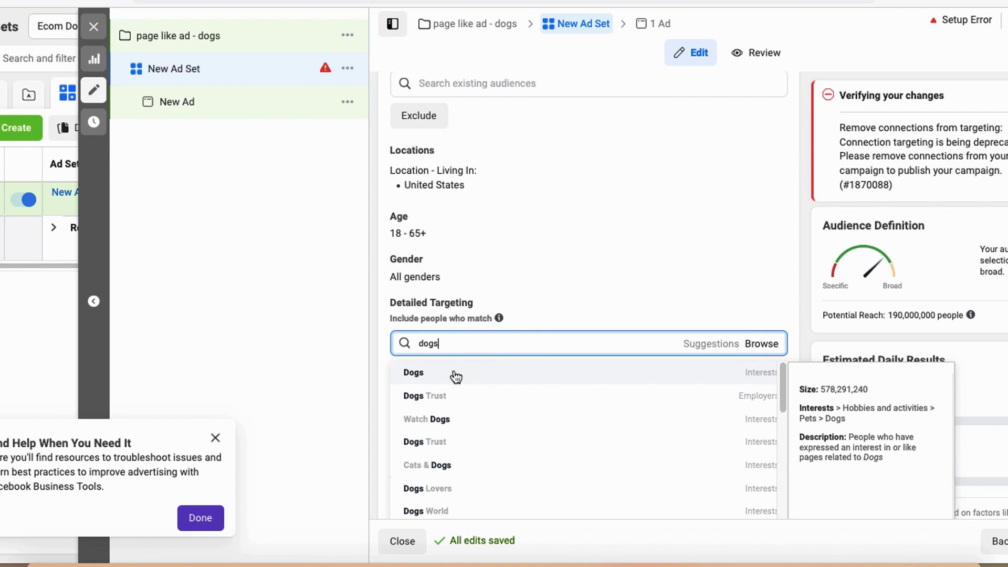
pyautogui.press('Return')
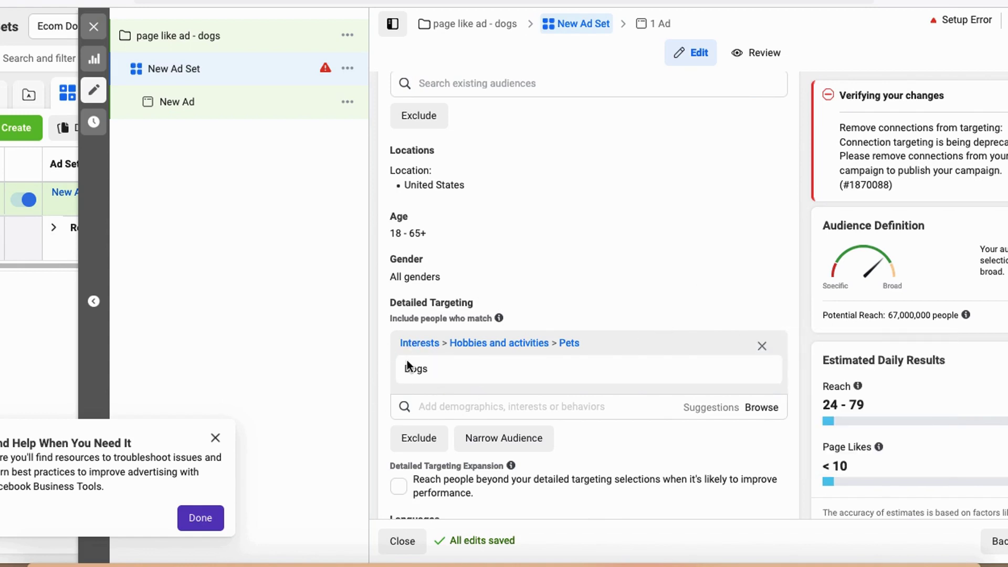
pyautogui.moveTo(483, 376)
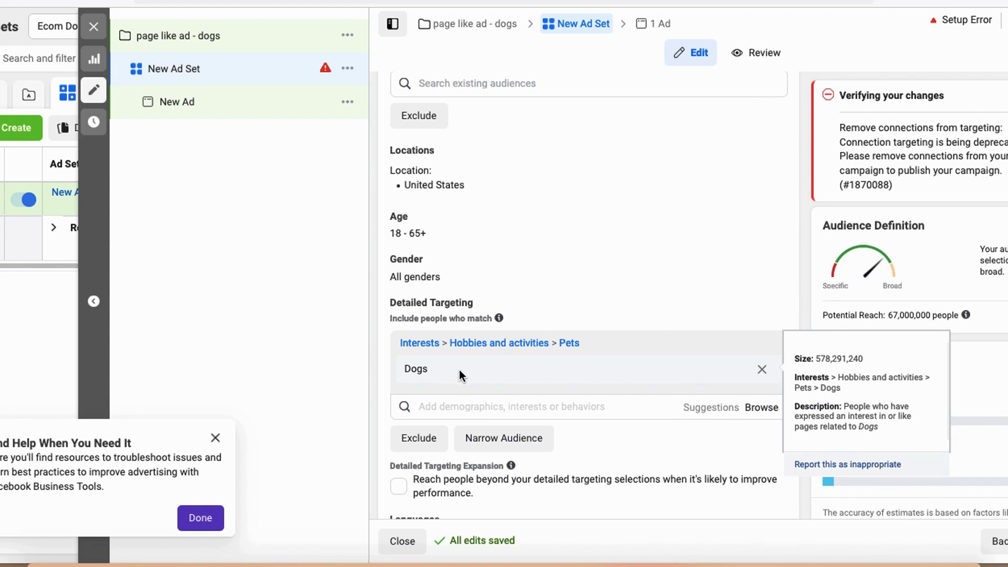
pyautogui.scroll(-5, 493, 345)
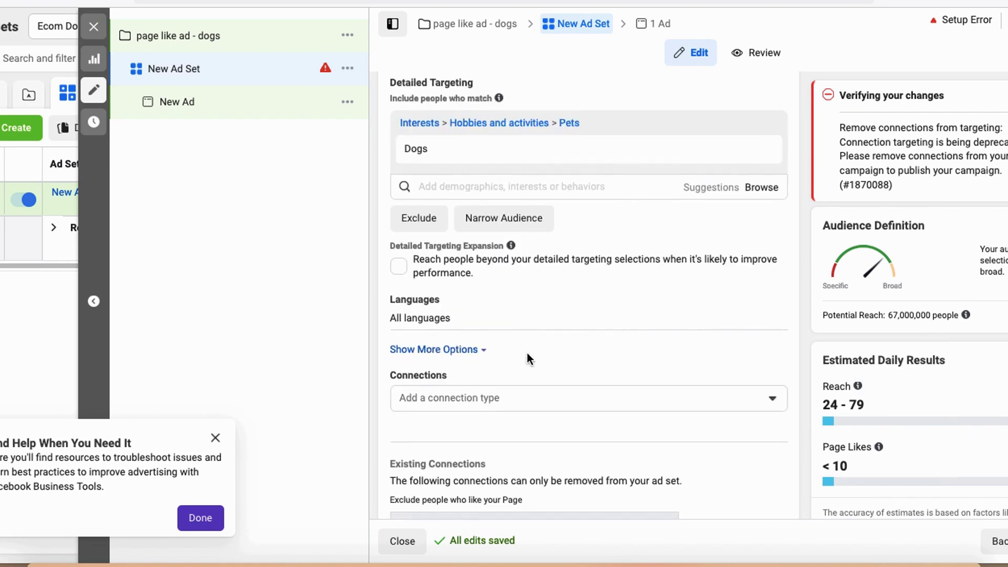
pyautogui.scroll(1, 528, 352)
pyautogui.scroll(-3, 477, 335)
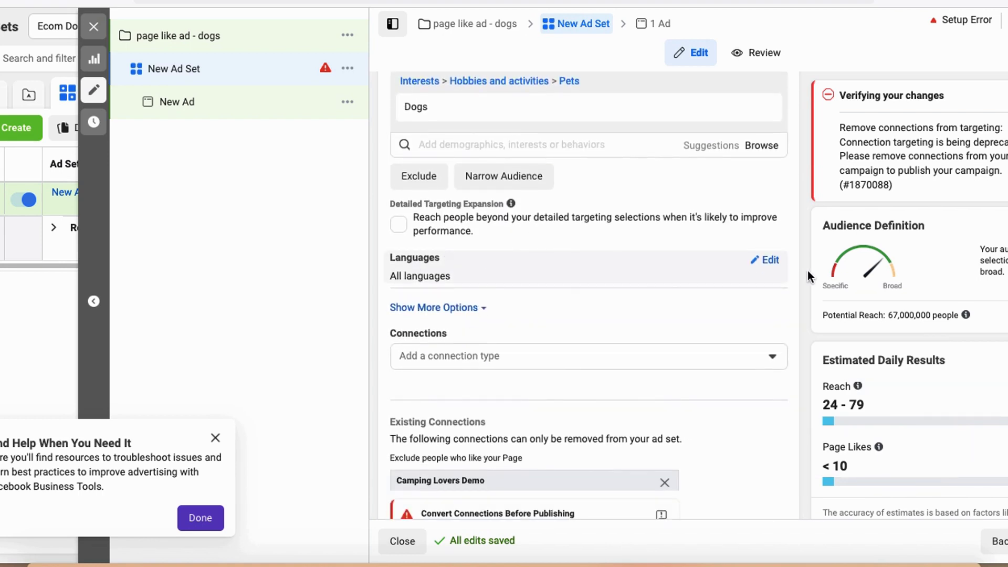
# - Set the audience language to English (All)
pyautogui.click(768, 259)
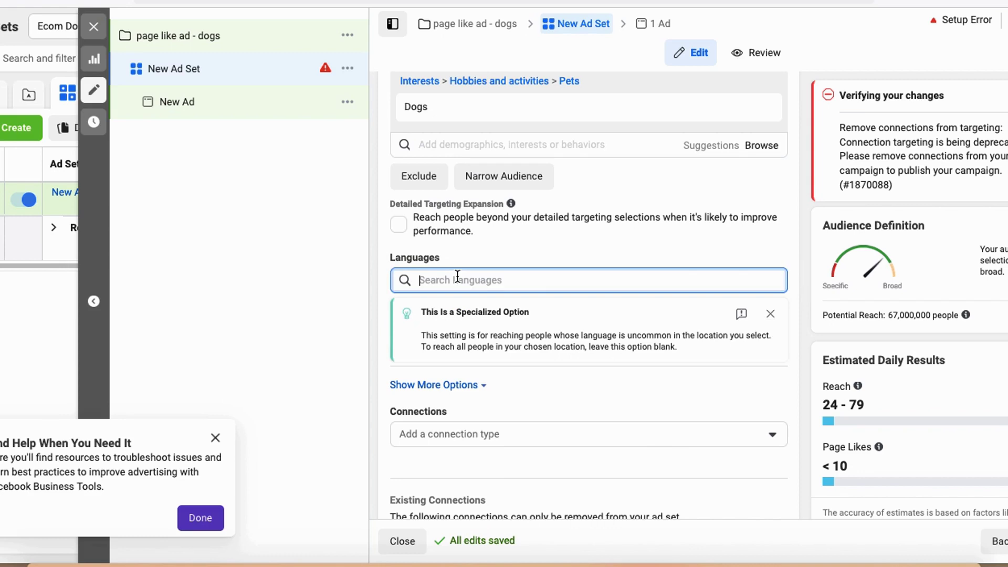
pyautogui.write('englsih')
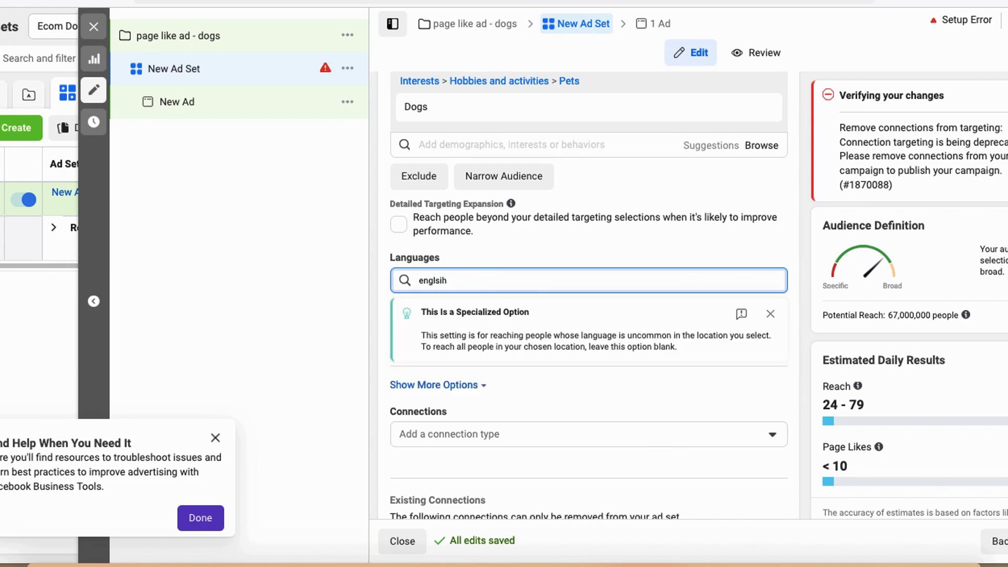
pyautogui.press('BackSpace')
pyautogui.press('BackSpace')
pyautogui.press('BackSpace')
pyautogui.write('ish')
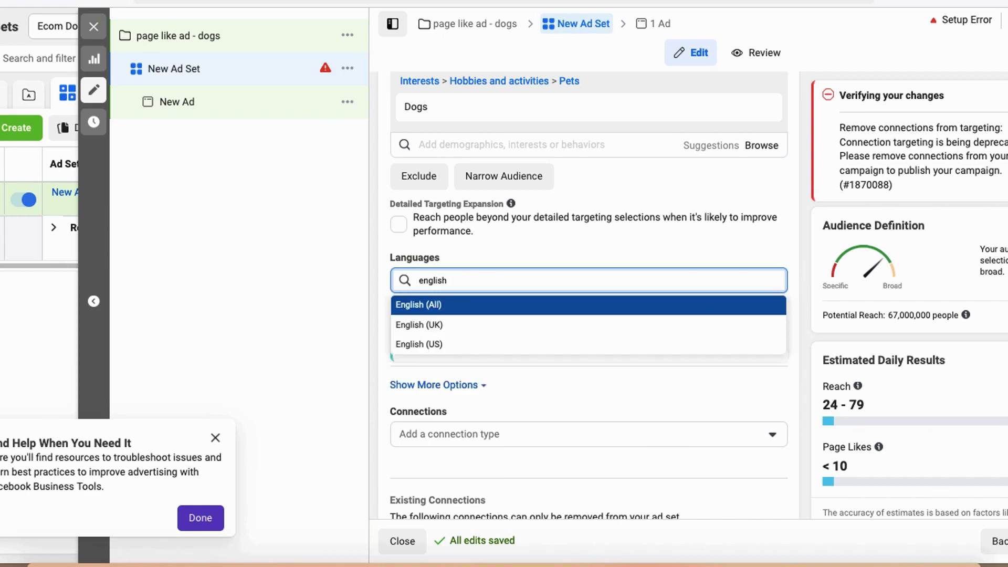
pyautogui.click(451, 304)
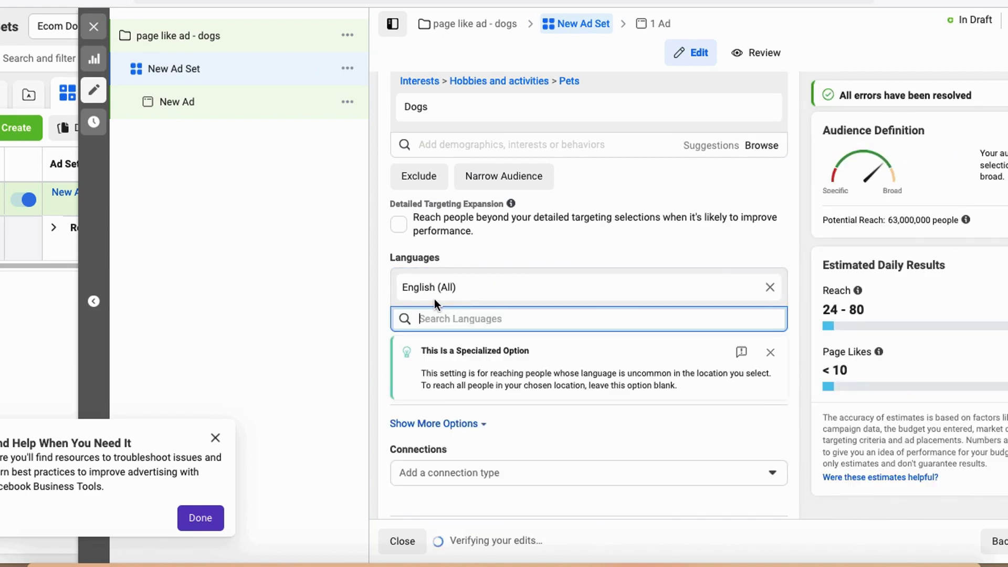
pyautogui.scroll(-7, 444, 291)
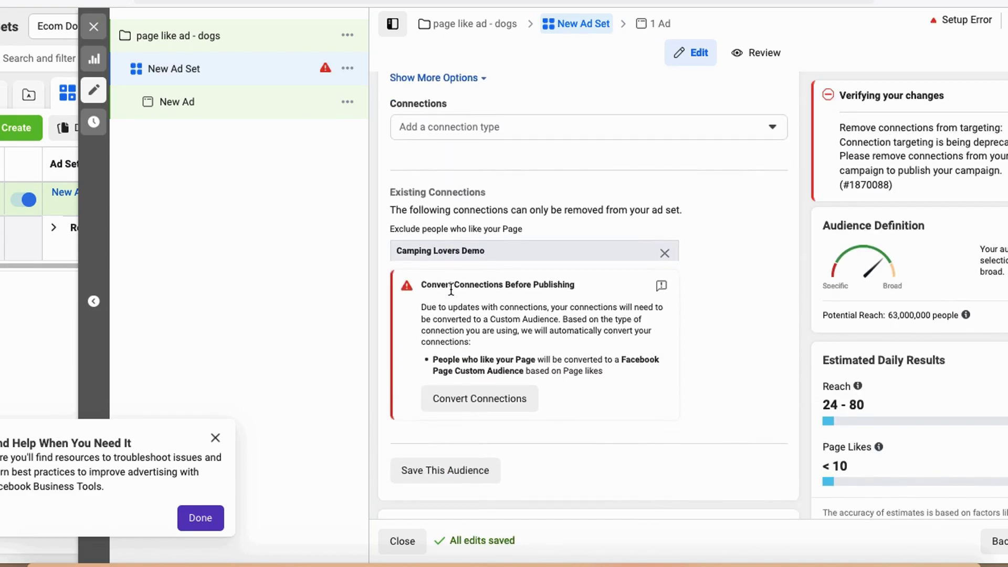
pyautogui.scroll(-5, 452, 290)
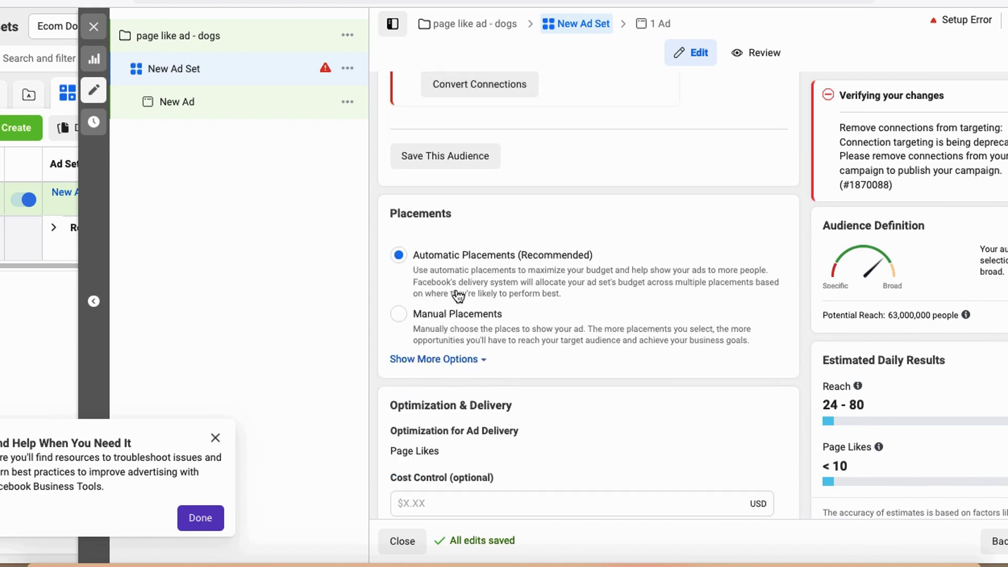
# - Use manual placements and untick Facebook Marketplace so only Facebook News Feed remains
pyautogui.click(471, 321)
pyautogui.scroll(-1, 452, 255)
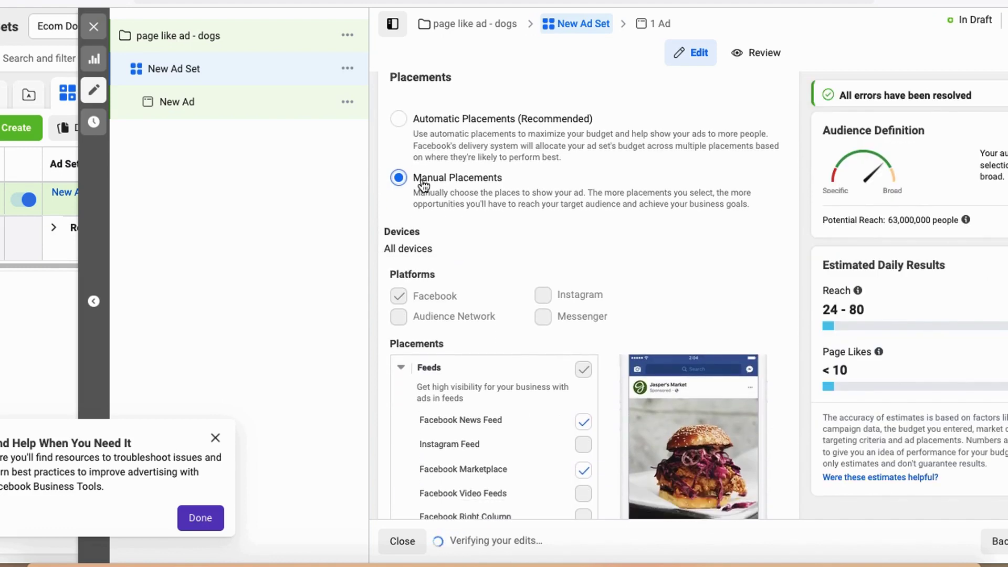
pyautogui.scroll(-1, 427, 184)
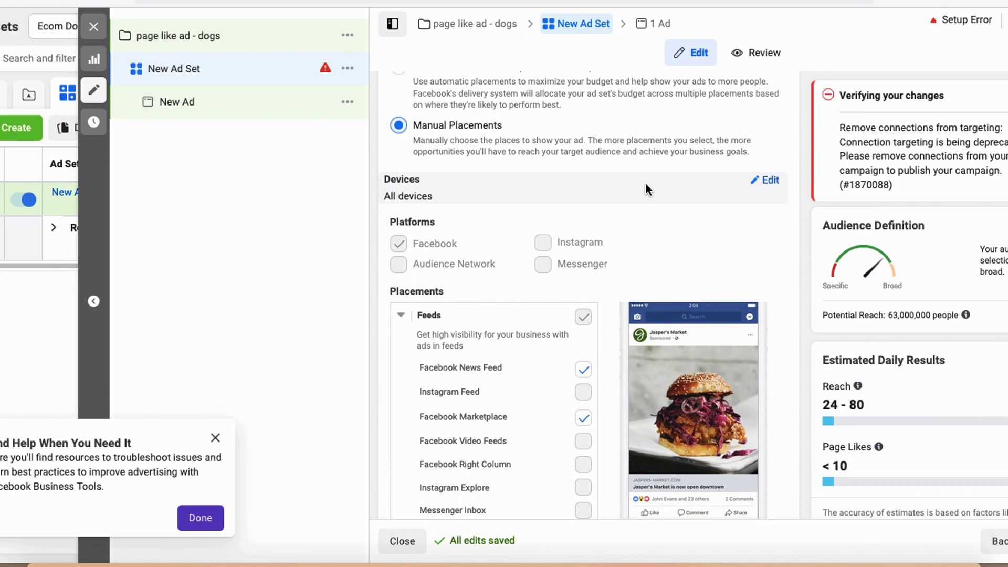
pyautogui.scroll(-3, 771, 258)
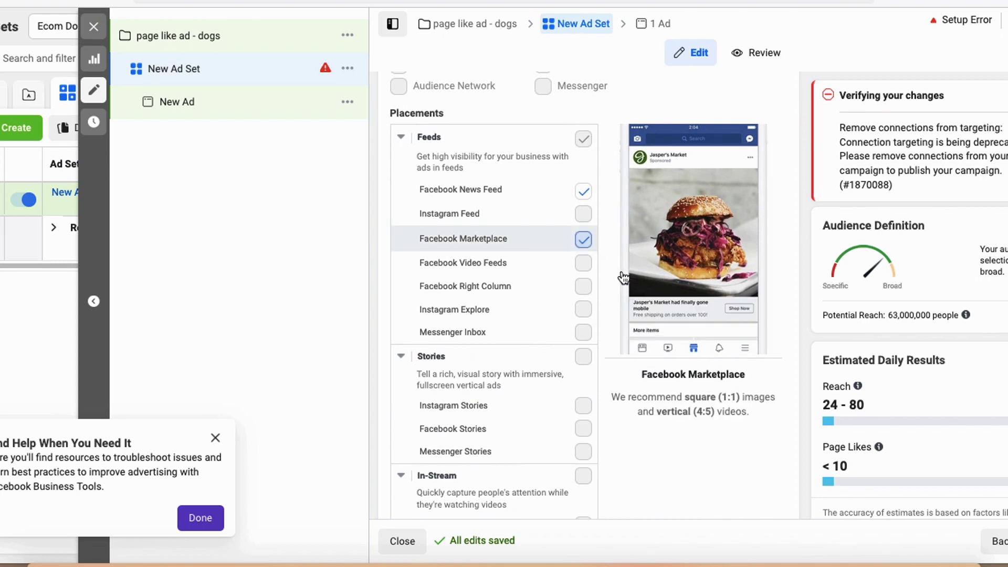
pyautogui.click(583, 240)
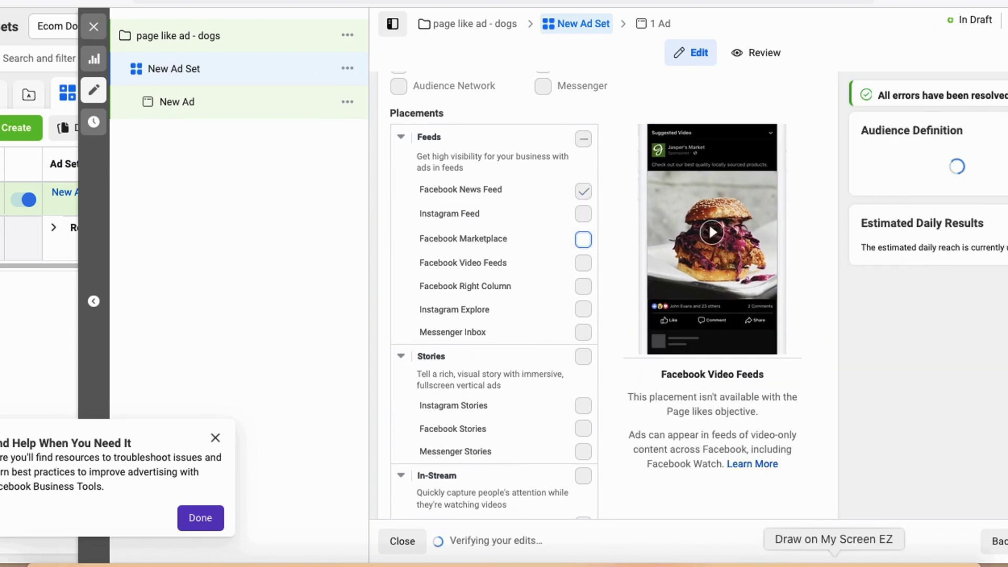
pyautogui.moveTo(421, 203)
pyautogui.mouseDown()
pyautogui.moveTo(608, 205)
pyautogui.moveTo(426, 187)
pyautogui.moveTo(484, 210)
pyautogui.mouseUp()
pyautogui.scroll(-2, 515, 212)
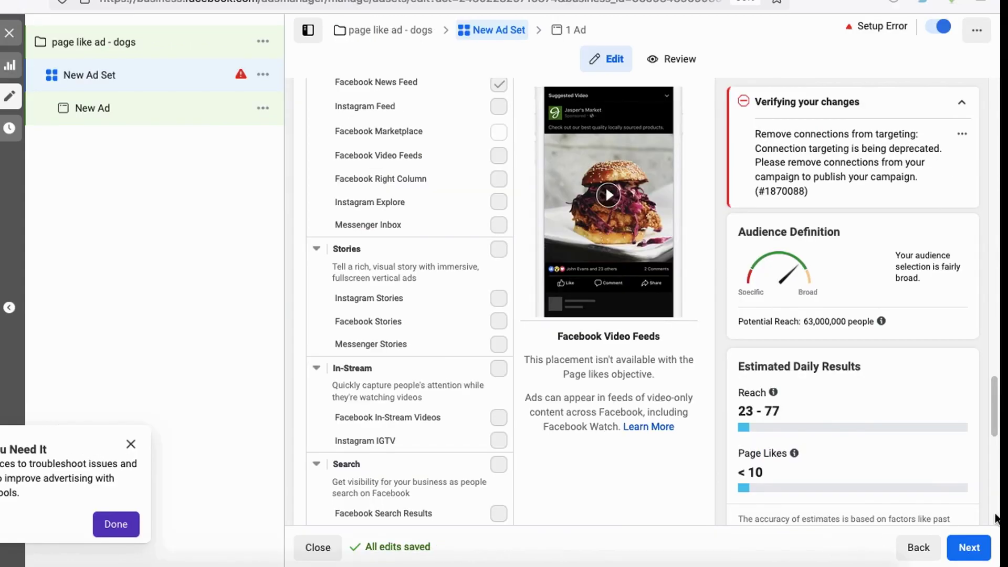
# - Proceed to the New Ad level and scroll to its Ad Creative section
pyautogui.click(971, 551)
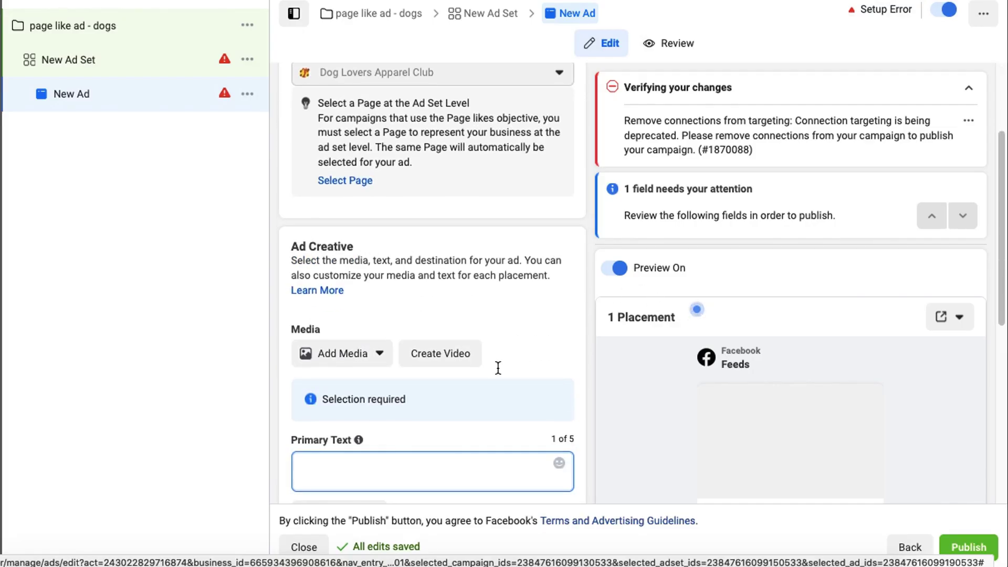
pyautogui.moveTo(294, 209)
pyautogui.mouseDown()
pyautogui.moveTo(276, 326)
pyautogui.moveTo(285, 210)
pyautogui.mouseUp()
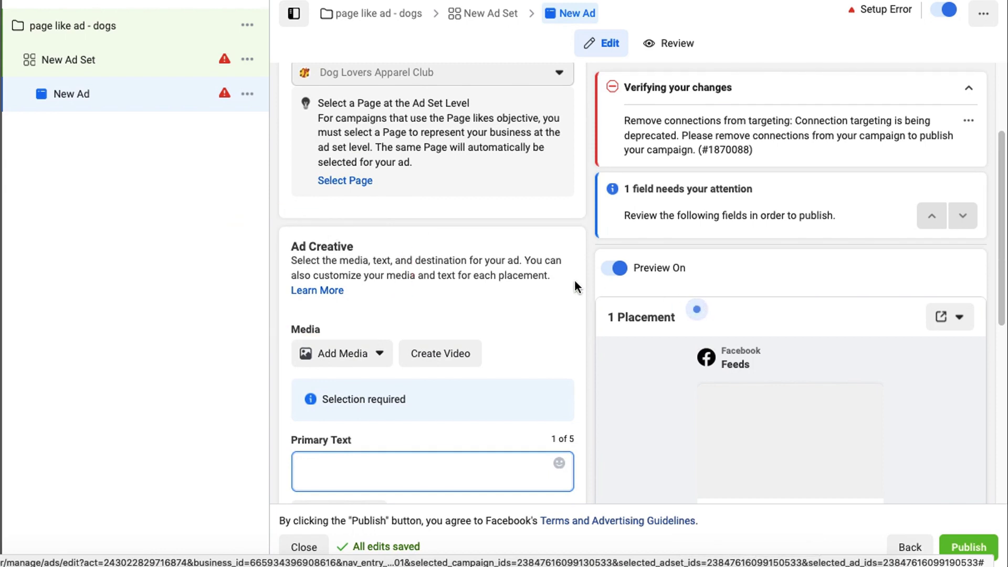
pyautogui.scroll(-3, 575, 278)
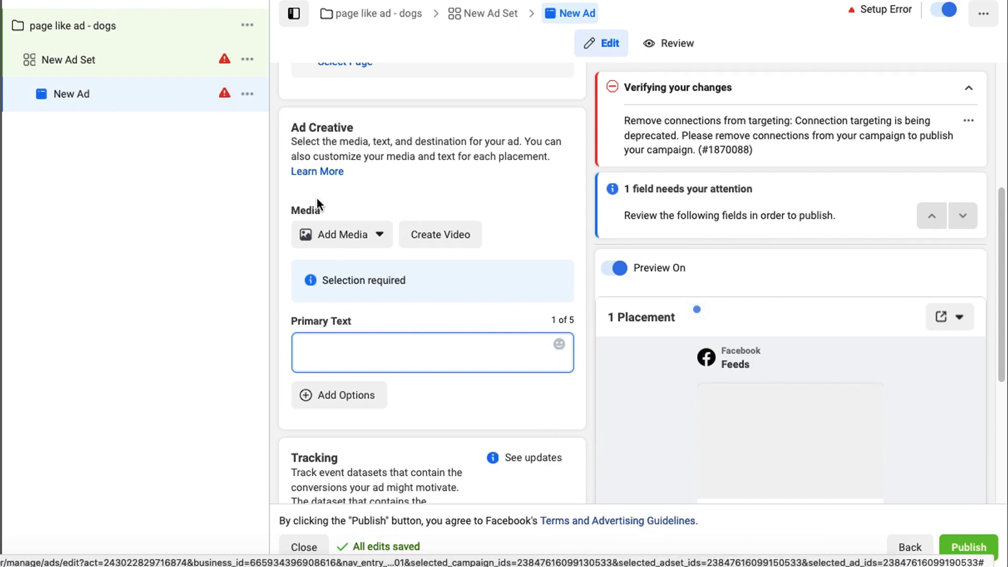
pyautogui.moveTo(331, 201)
pyautogui.mouseDown()
pyautogui.moveTo(251, 241)
pyautogui.moveTo(304, 174)
pyautogui.mouseUp()
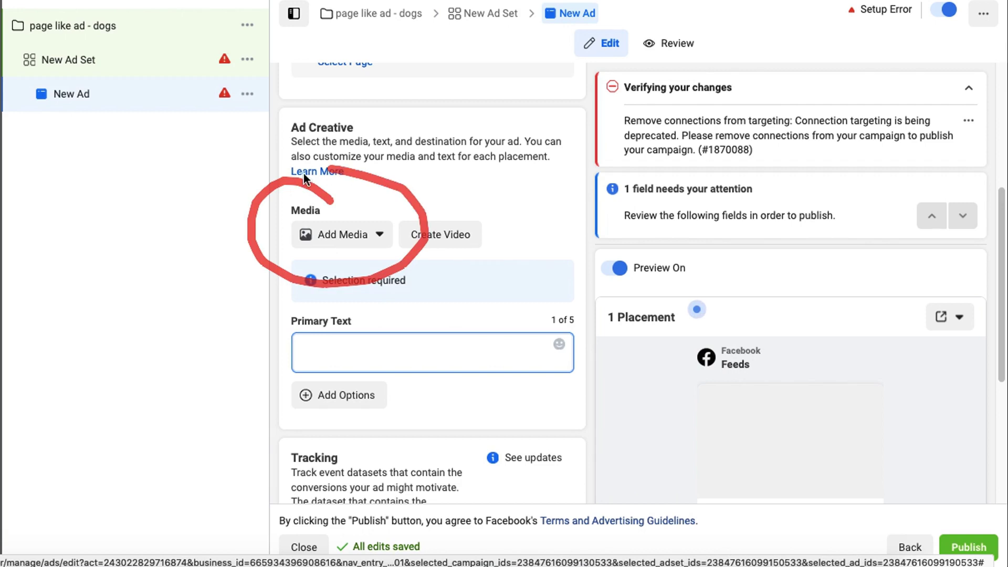
# - Add dog-1224267_1920.jpg as the ad's image through Add Media
pyautogui.click(365, 237)
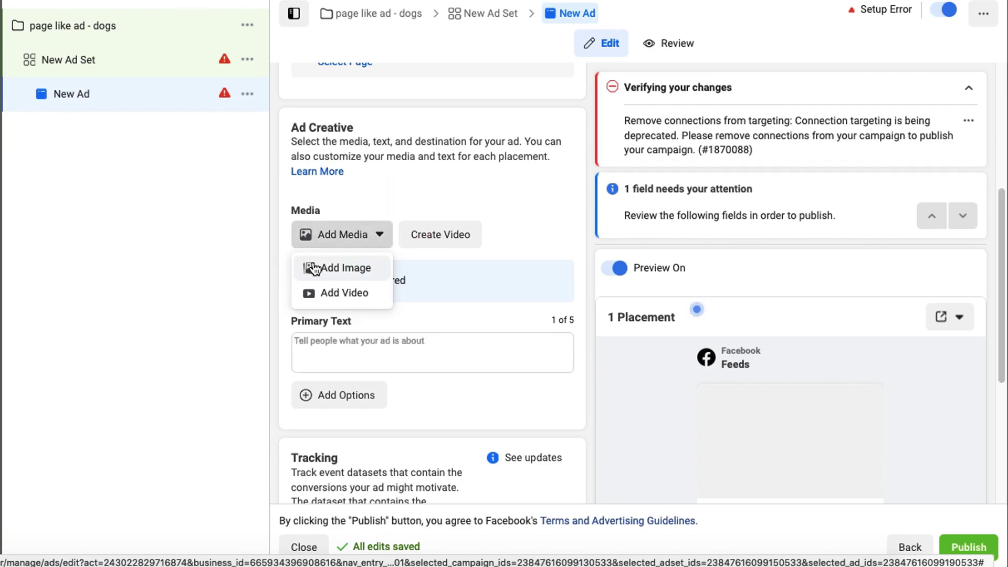
pyautogui.click(381, 273)
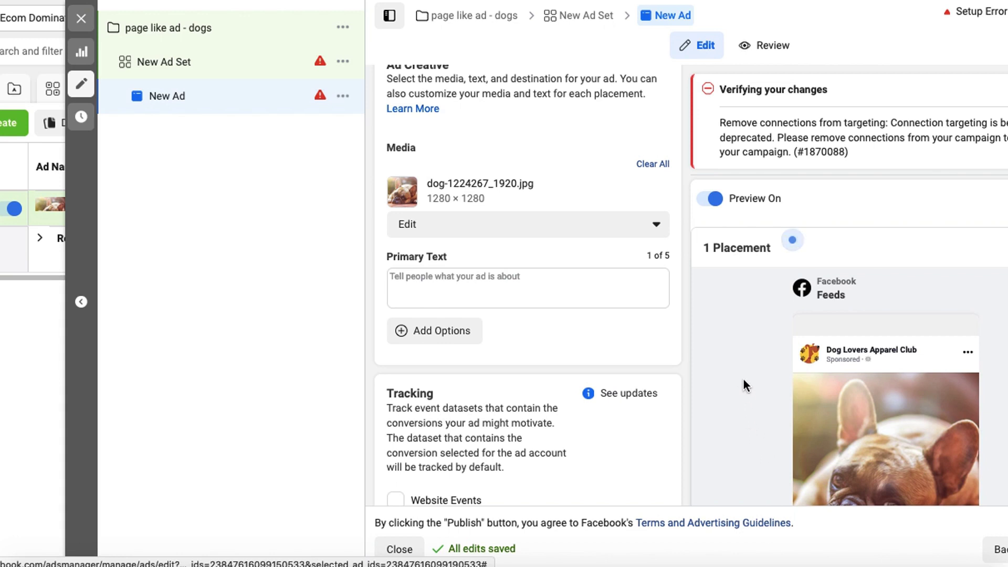
pyautogui.scroll(-3, 741, 367)
pyautogui.moveTo(874, 157)
pyautogui.mouseDown()
pyautogui.moveTo(710, 373)
pyautogui.moveTo(976, 441)
pyautogui.moveTo(840, 167)
pyautogui.mouseUp()
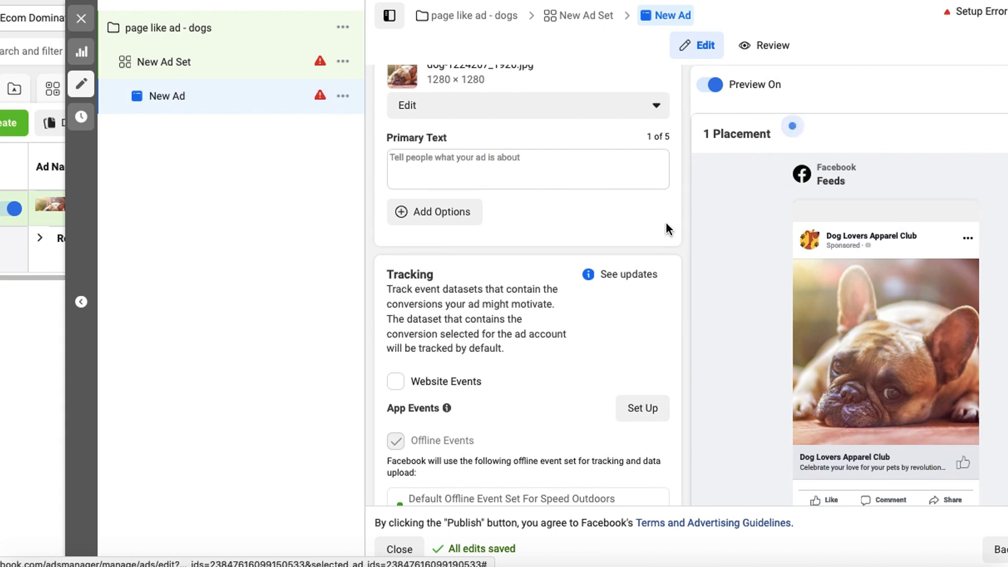
pyautogui.scroll(3, 473, 226)
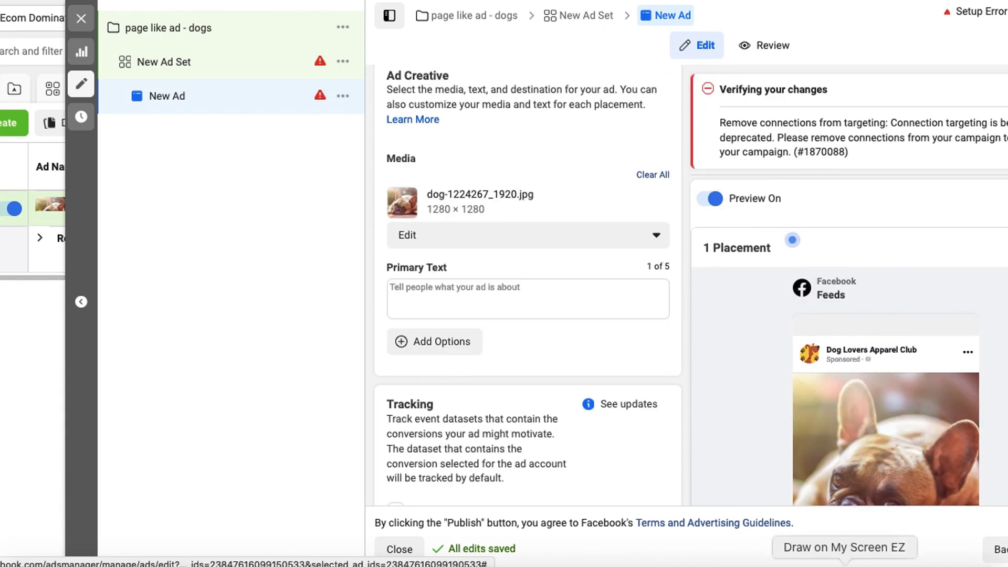
# - Enter 'Do you love dogs? Join our community to see more!' in Primary Text
pyautogui.moveTo(441, 235)
pyautogui.mouseDown()
pyautogui.moveTo(408, 343)
pyautogui.moveTo(380, 235)
pyautogui.mouseUp()
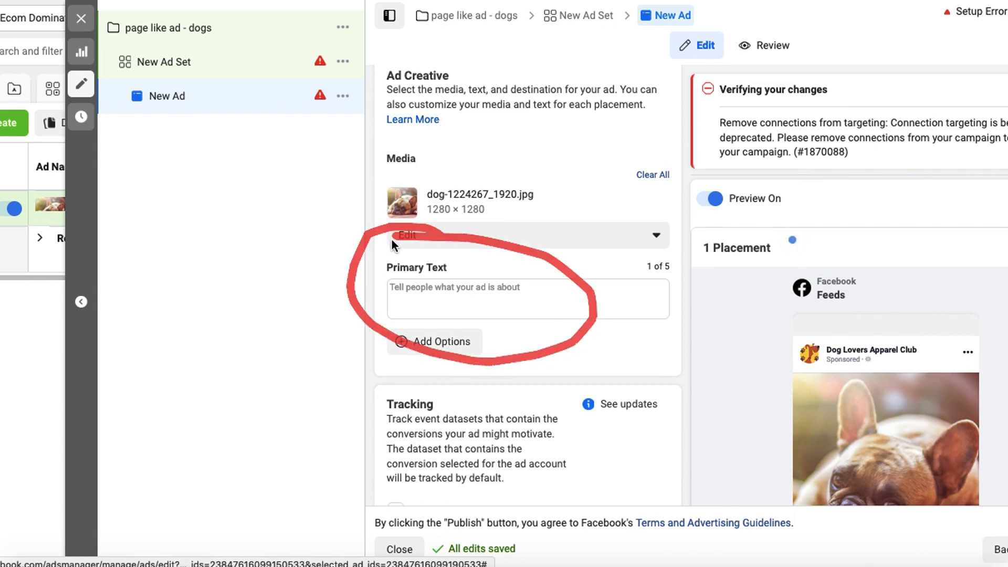
pyautogui.click(435, 293)
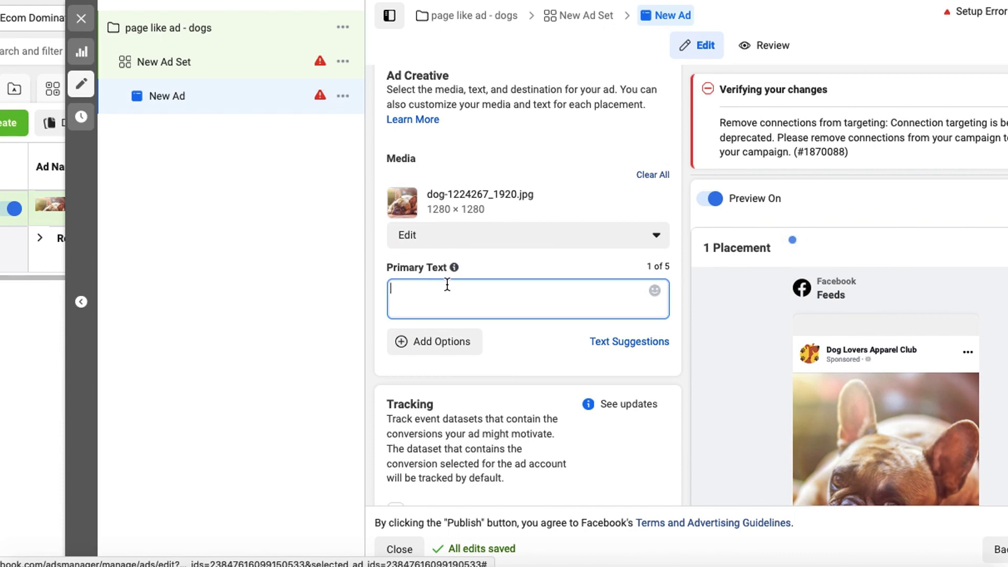
pyautogui.write('Do you love dogs?')
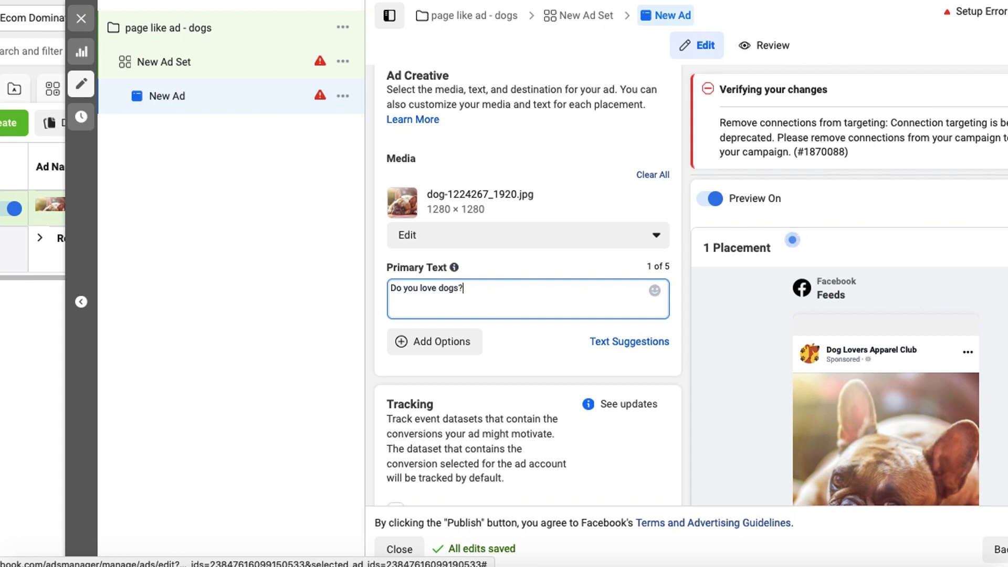
pyautogui.write(' Jo')
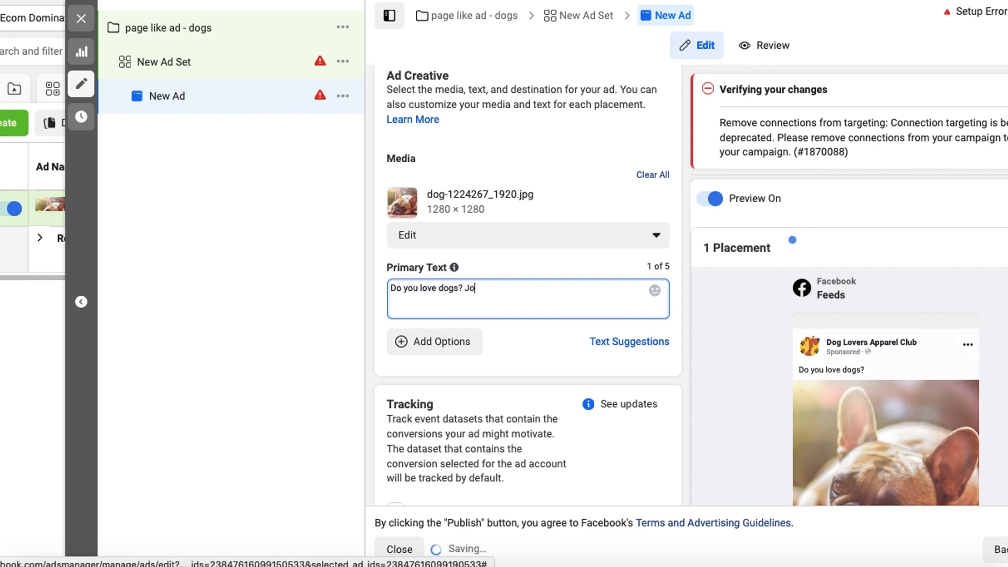
pyautogui.write('in our community ')
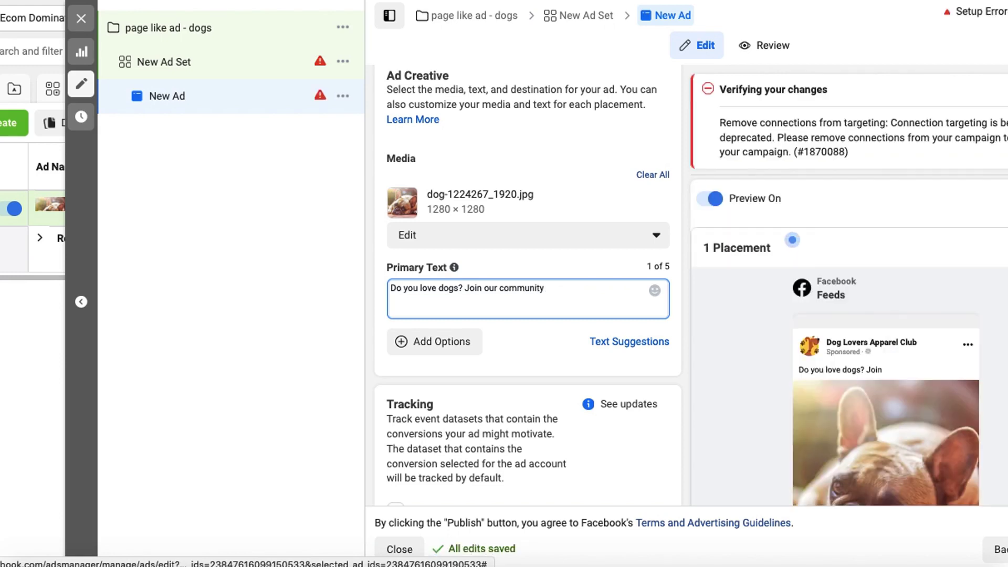
pyautogui.write('to ')
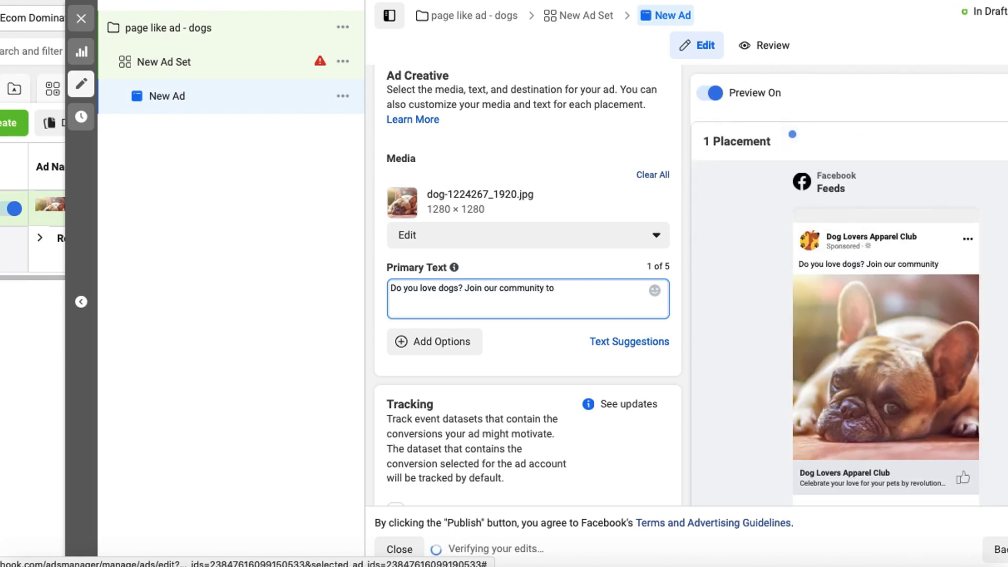
pyautogui.write('see more!')
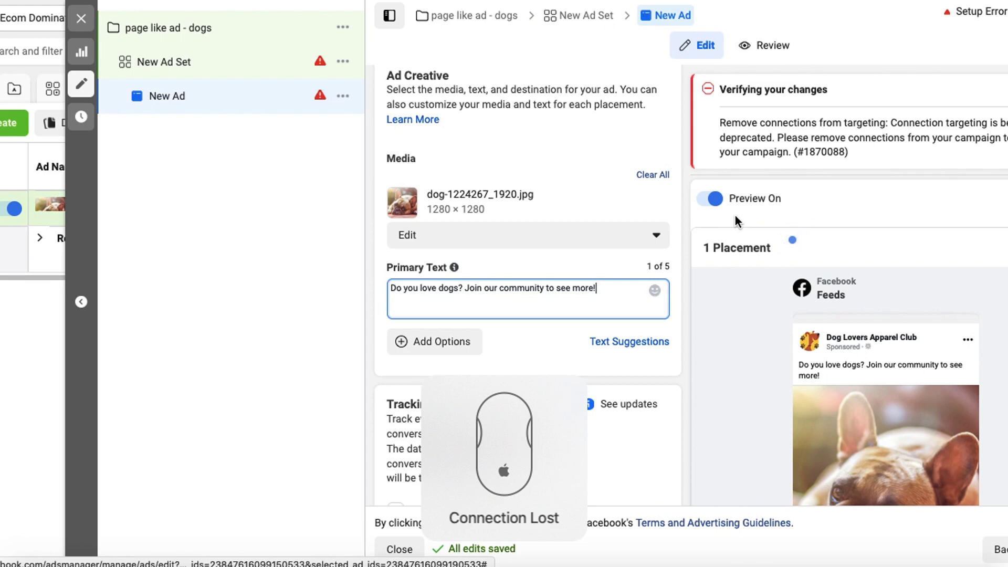
pyautogui.moveTo(864, 348)
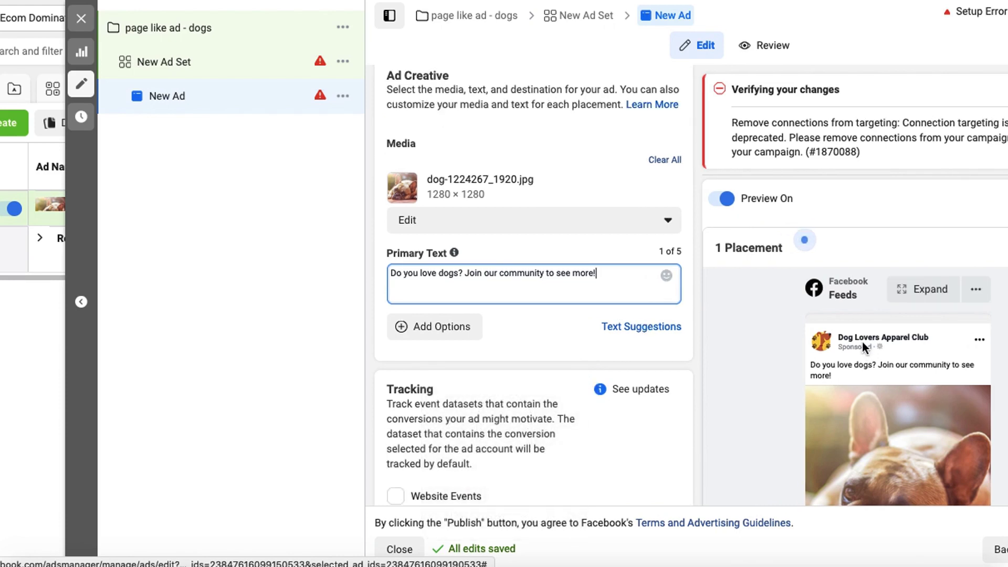
pyautogui.scroll(-3, 894, 420)
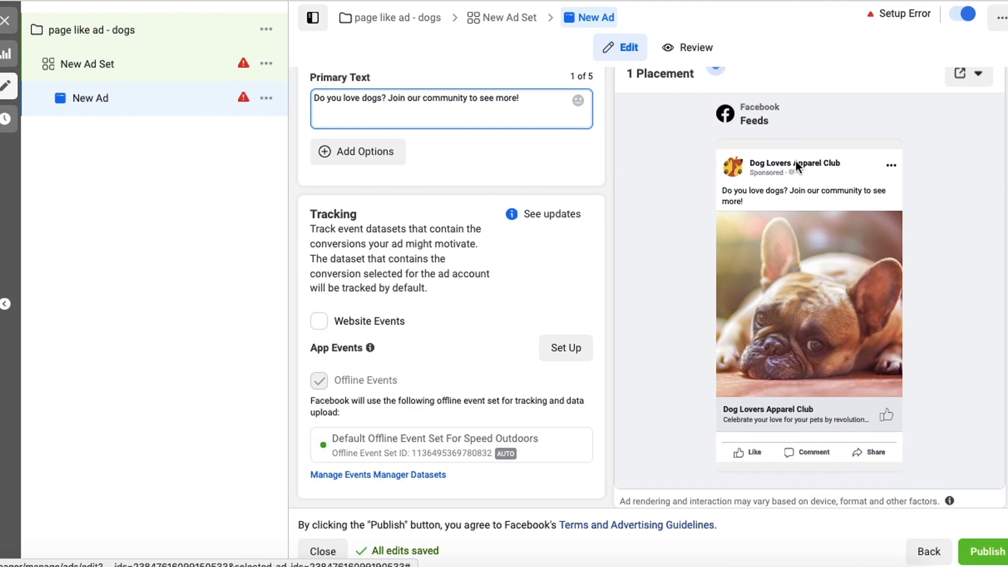
pyautogui.moveTo(717, 208)
pyautogui.mouseDown()
pyautogui.moveTo(905, 207)
pyautogui.moveTo(685, 180)
pyautogui.moveTo(796, 225)
pyautogui.mouseUp()
pyautogui.moveTo(740, 212)
pyautogui.mouseDown()
pyautogui.moveTo(783, 402)
pyautogui.moveTo(921, 244)
pyautogui.moveTo(771, 216)
pyautogui.mouseUp()
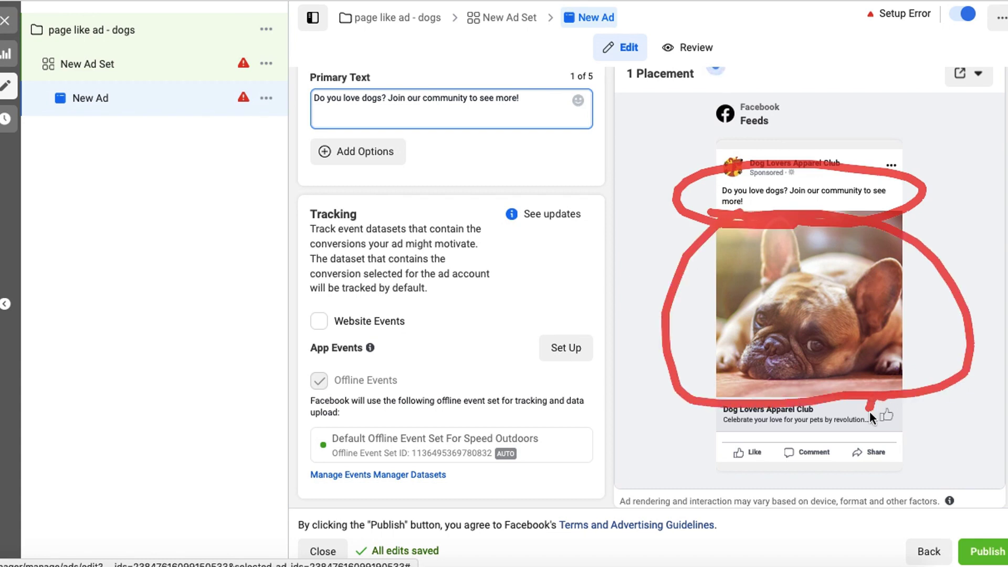
pyautogui.moveTo(861, 415); pyautogui.dragTo(864, 431)
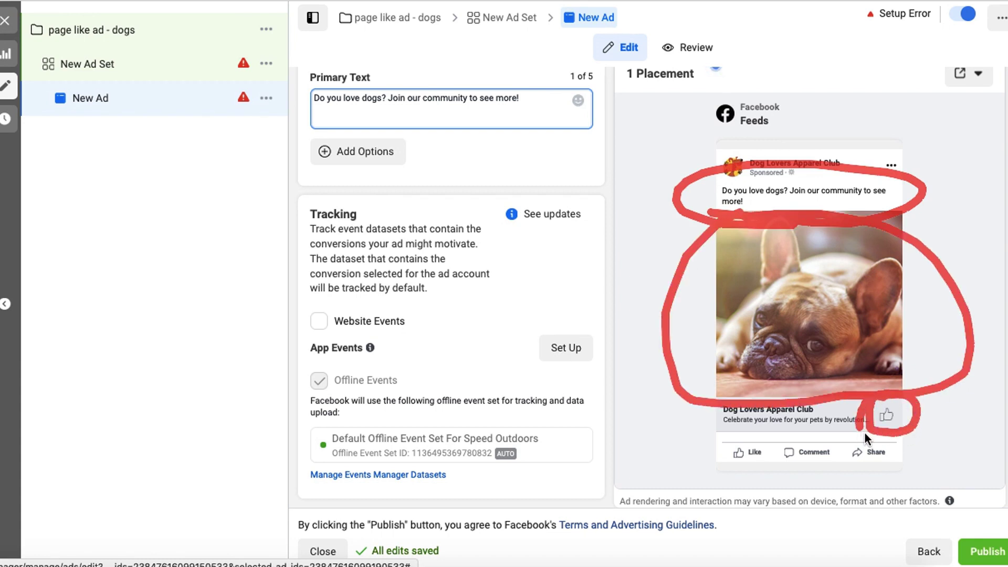
pyautogui.press('Escape')
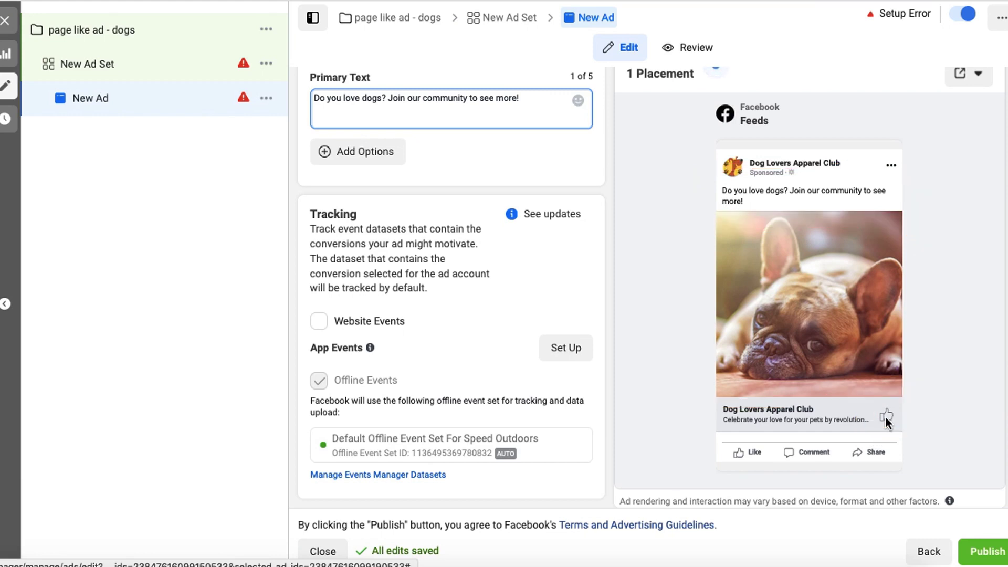
pyautogui.moveTo(710, 175)
pyautogui.mouseDown()
pyautogui.moveTo(858, 181)
pyautogui.moveTo(811, 148)
pyautogui.mouseUp()
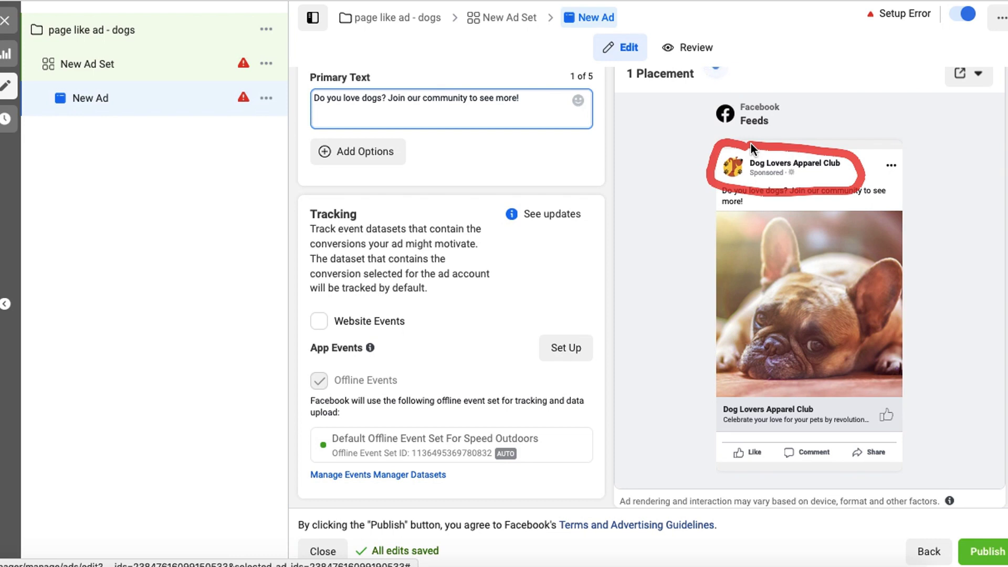
pyautogui.press('Escape')
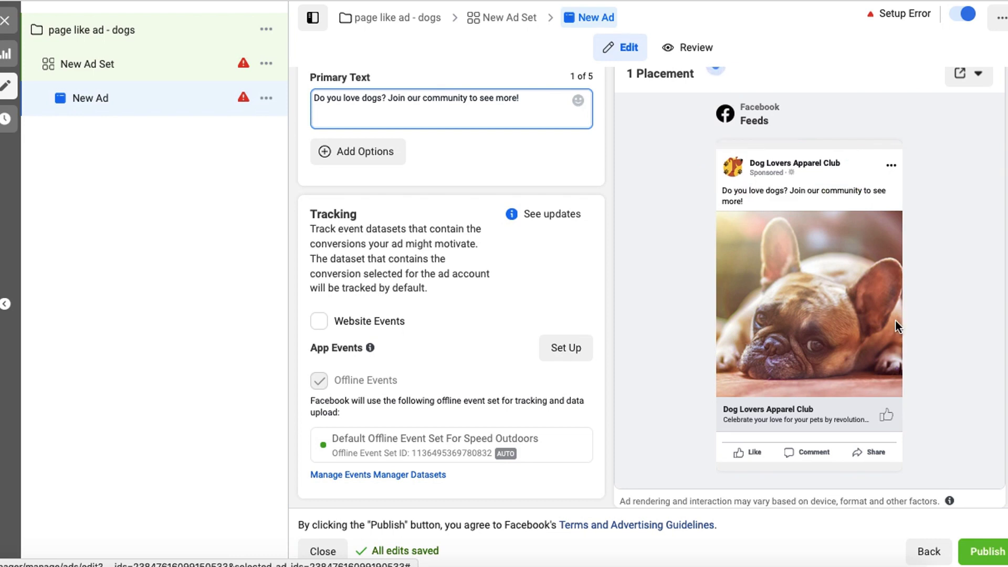